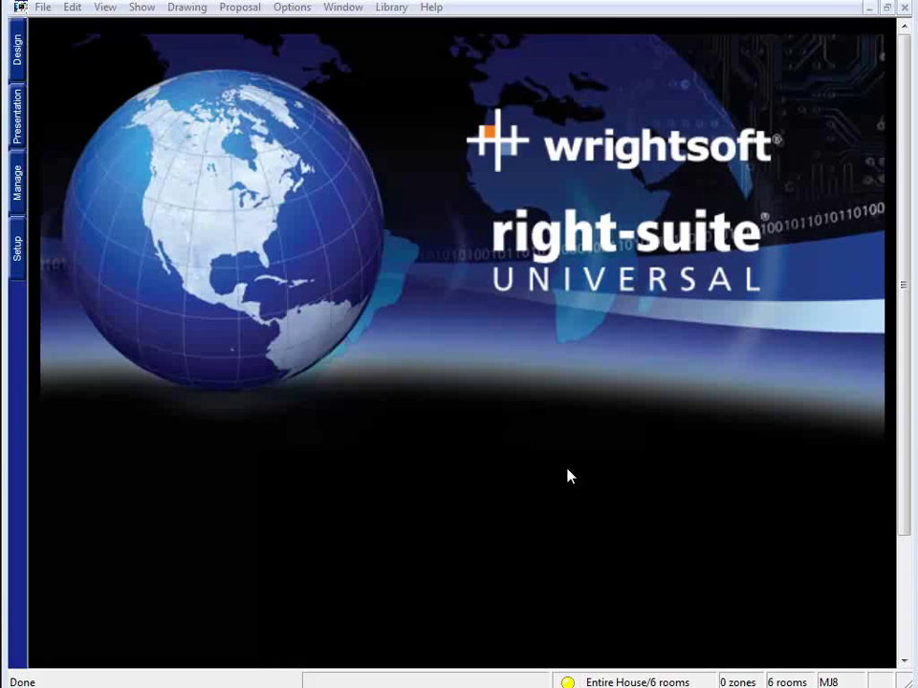
Open the project's bill of materials and sort the duct system equipment by part name.
{"action": "left_click", "coordinate": [148, 9]}
{"action": "left_click", "coordinate": [174, 143]}
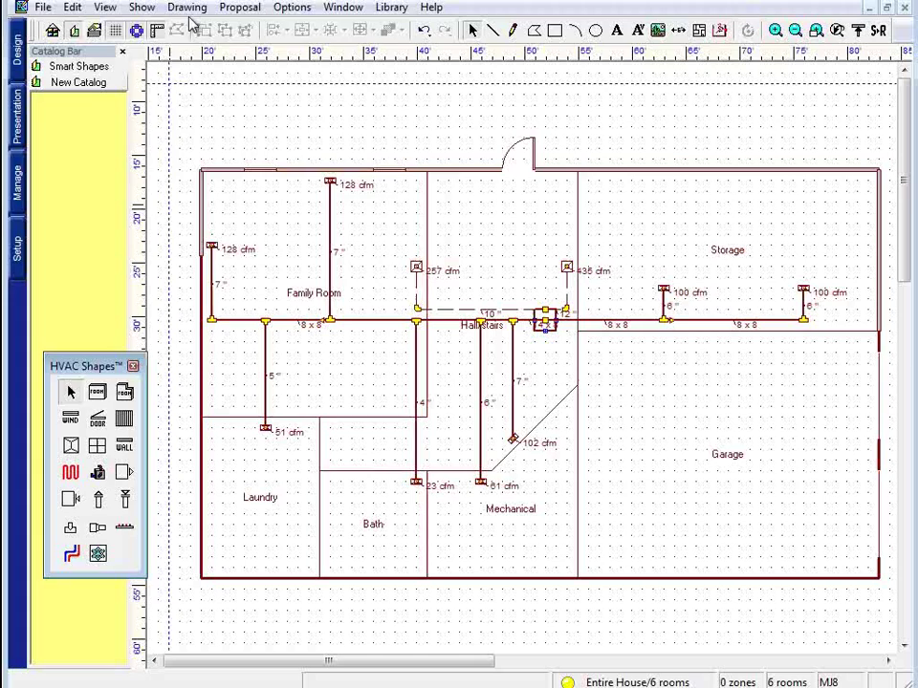
{"action": "left_click", "coordinate": [142, 8]}
{"action": "left_click", "coordinate": [187, 141]}
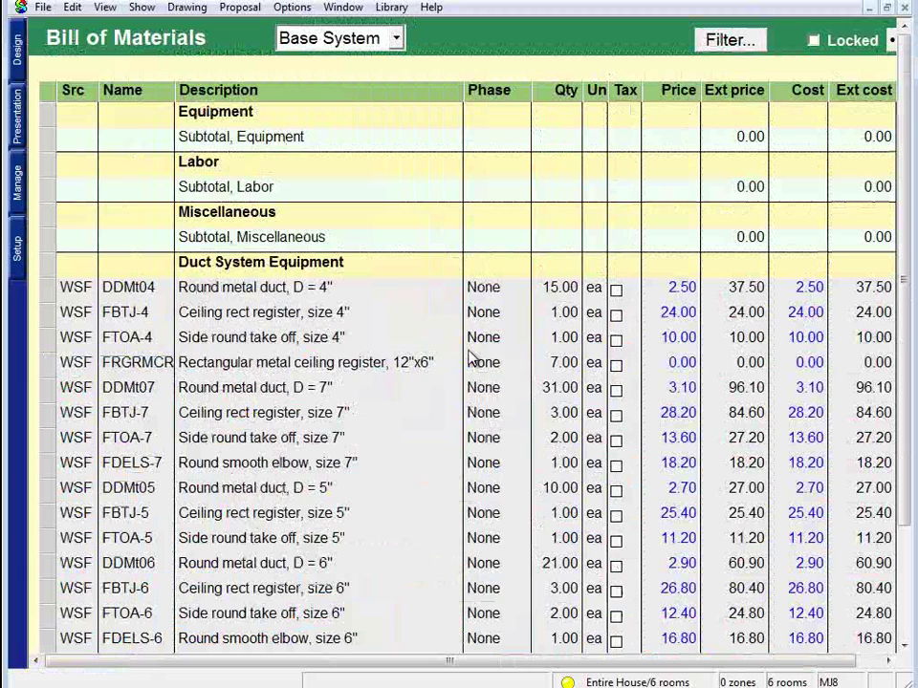
{"action": "left_click", "coordinate": [358, 355]}
{"action": "left_click", "coordinate": [338, 319]}
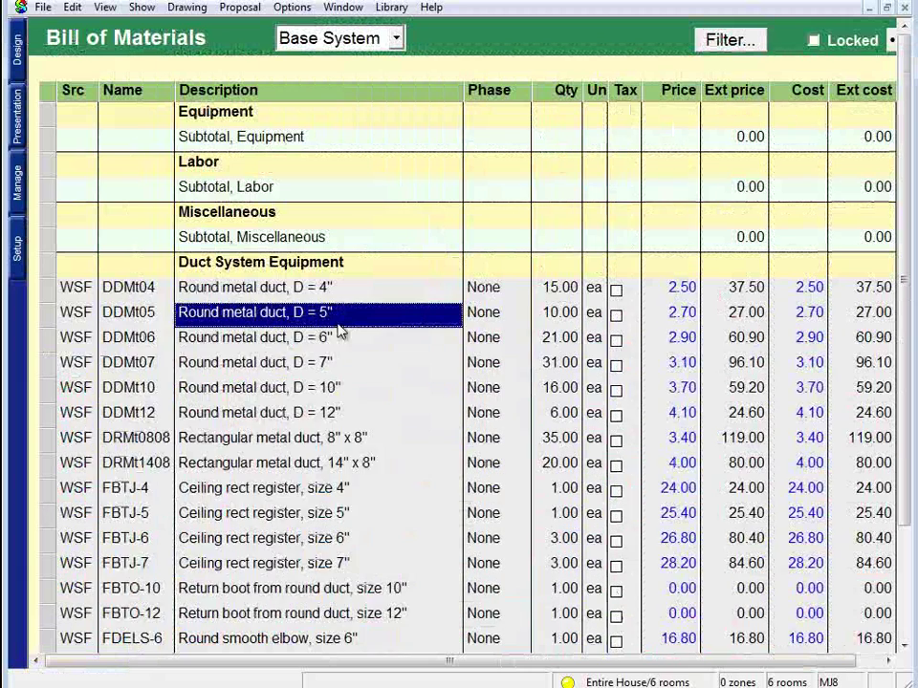
Review the duct parts listed in the bill of materials and their quantities.
{"action": "scroll", "coordinate": [344, 323], "scroll_direction": "down", "scroll_amount": 5}
{"action": "scroll", "coordinate": [512, 306], "scroll_direction": "up", "scroll_amount": 5}
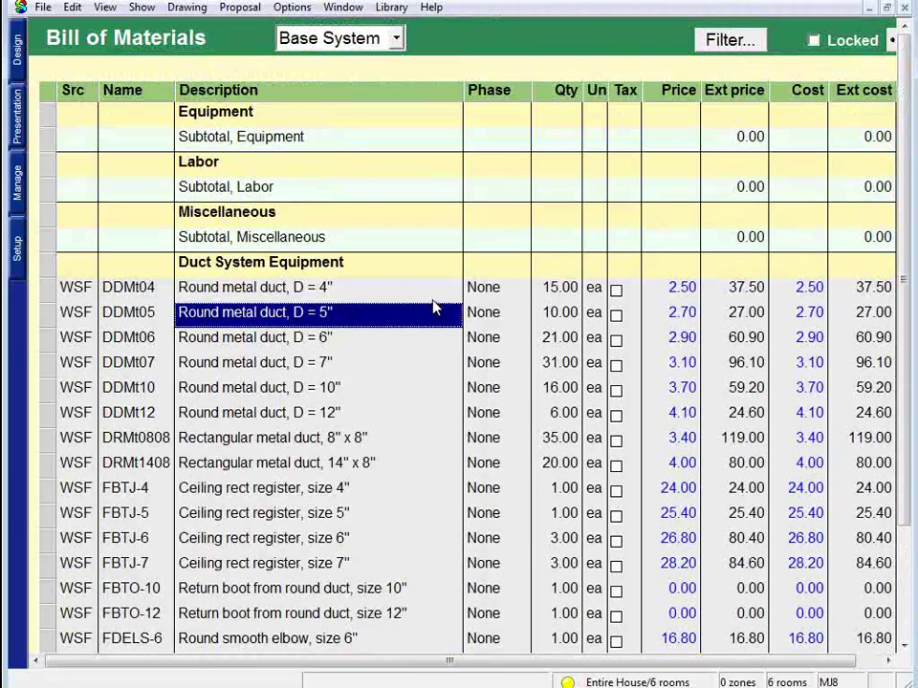
{"action": "key", "text": "Down"}
{"action": "left_click", "coordinate": [559, 286]}
{"action": "left_click", "coordinate": [560, 363]}
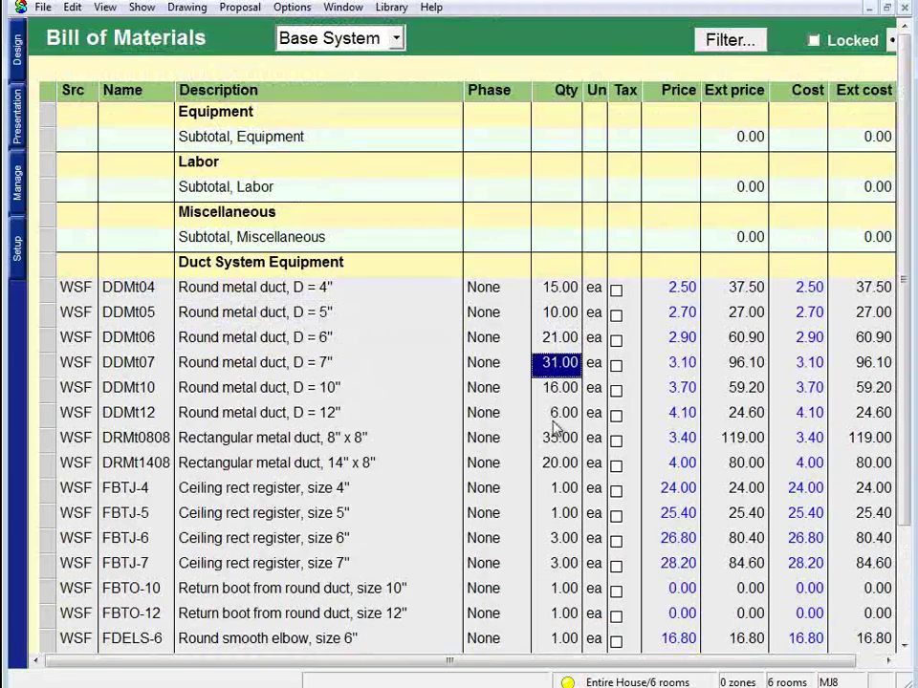
{"action": "scroll", "coordinate": [563, 427], "scroll_direction": "down", "scroll_amount": 8}
{"action": "scroll", "coordinate": [564, 426], "scroll_direction": "up", "scroll_amount": 8}
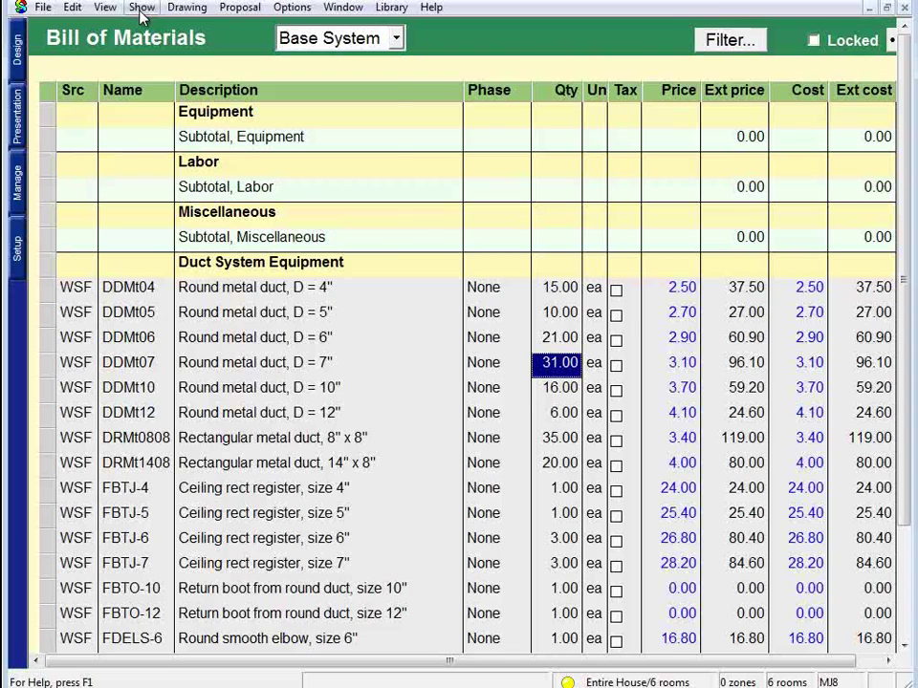
Return to the floor plan drawing and draw a circle about 2 ft across above the exterior door wall.
{"action": "left_click", "coordinate": [141, 7]}
{"action": "left_click", "coordinate": [158, 69]}
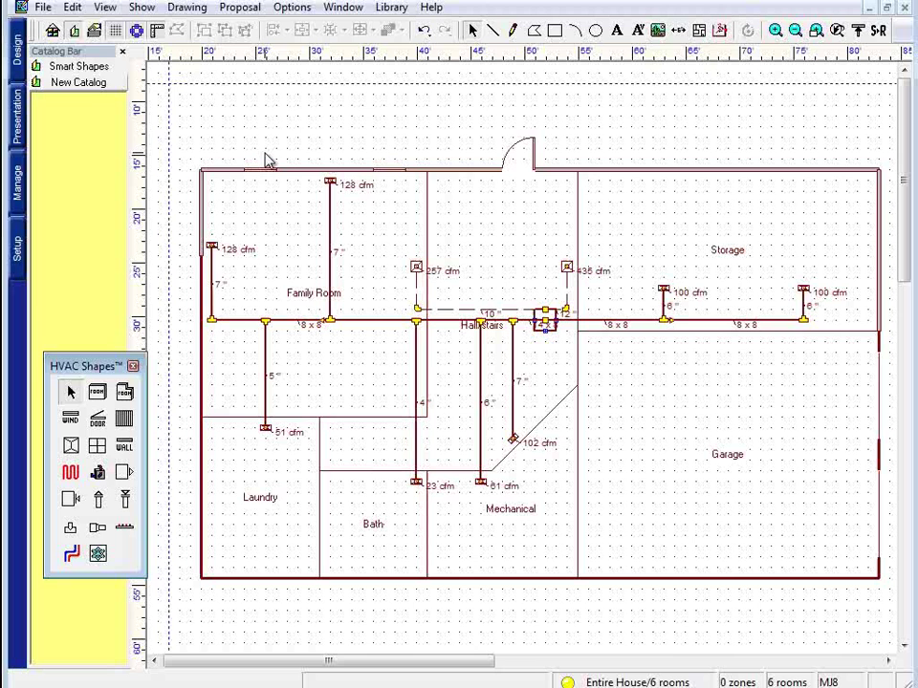
{"action": "mouse_move", "coordinate": [435, 240]}
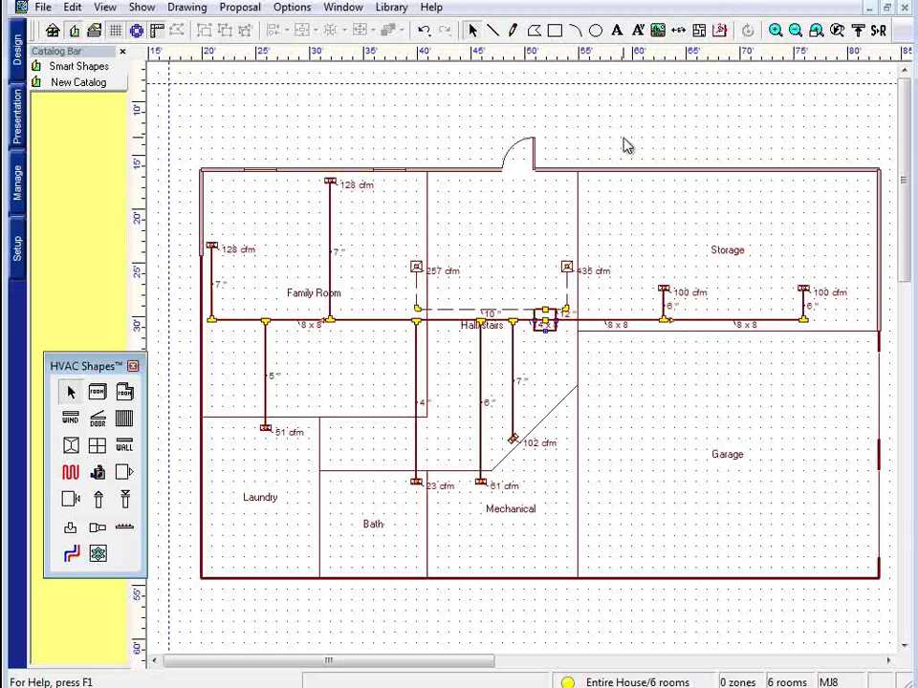
{"action": "left_click", "coordinate": [596, 31]}
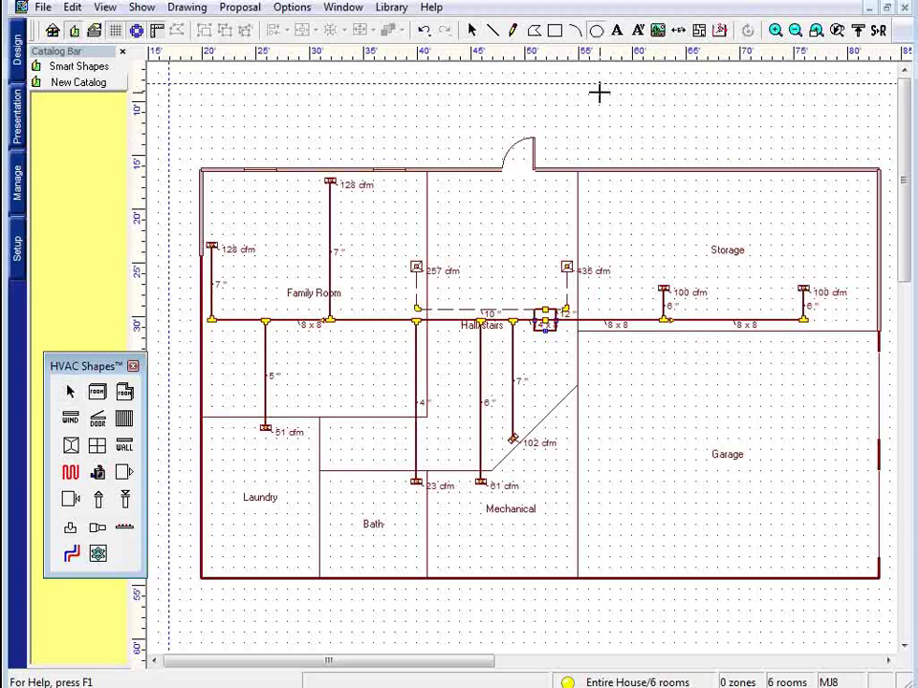
{"action": "left_click_drag", "start_coordinate": [585, 93], "coordinate": [613, 118]}
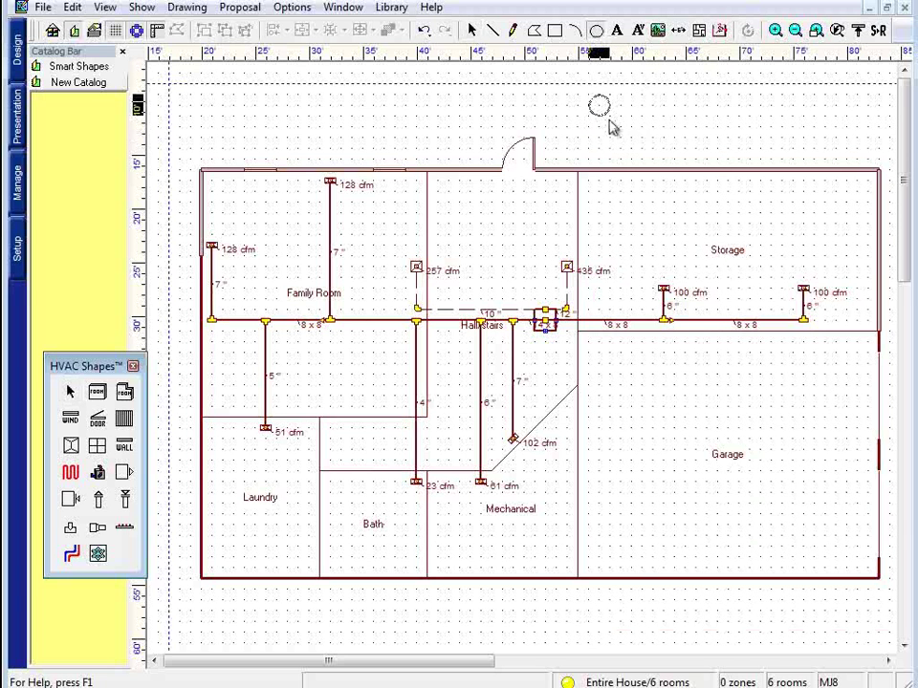
Place the text "T" inside the circle and check the symbol with the snap points hidden.
{"action": "left_click", "coordinate": [617, 30]}
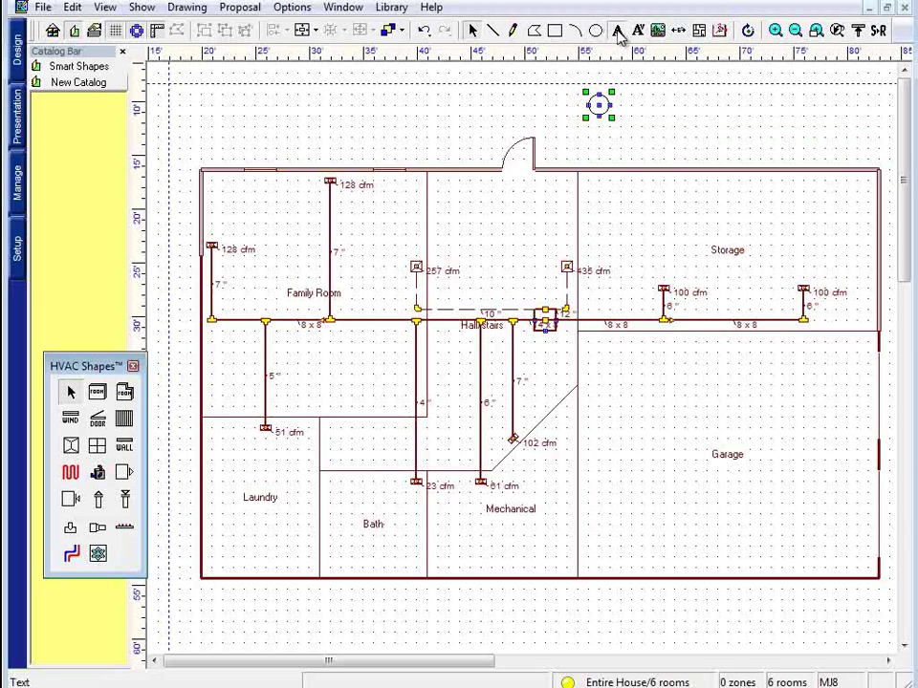
{"action": "left_click", "coordinate": [599, 102]}
{"action": "type", "text": "a/c"}
{"action": "key", "text": "Return"}
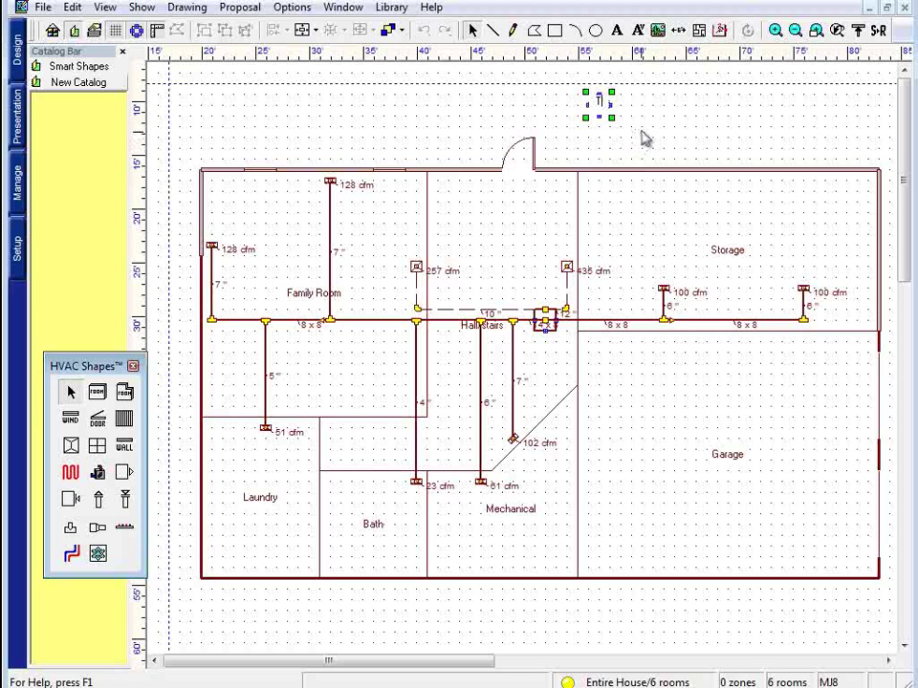
{"action": "left_click", "coordinate": [659, 127]}
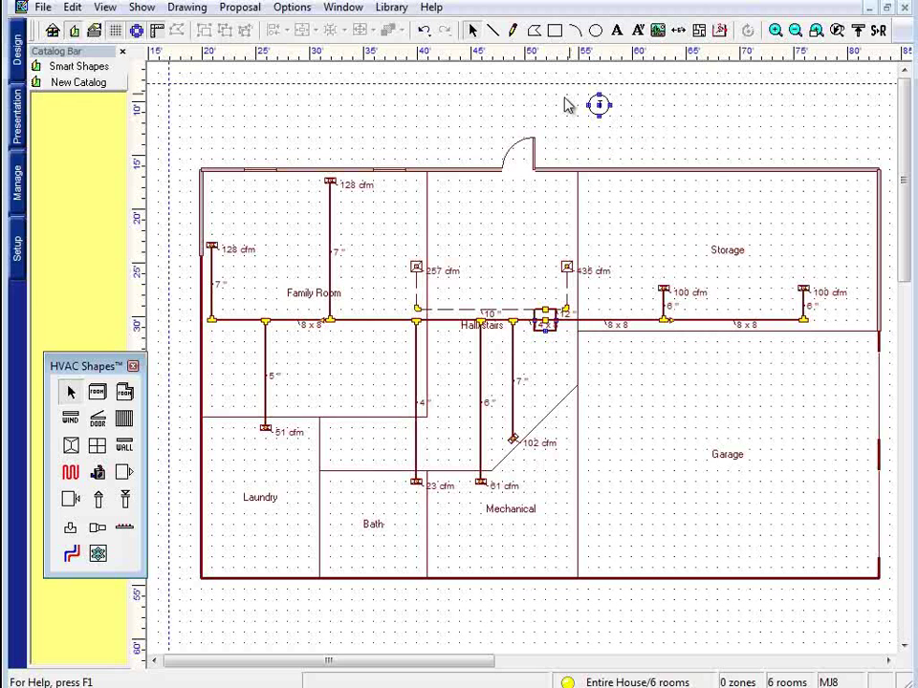
{"action": "left_click", "coordinate": [137, 33]}
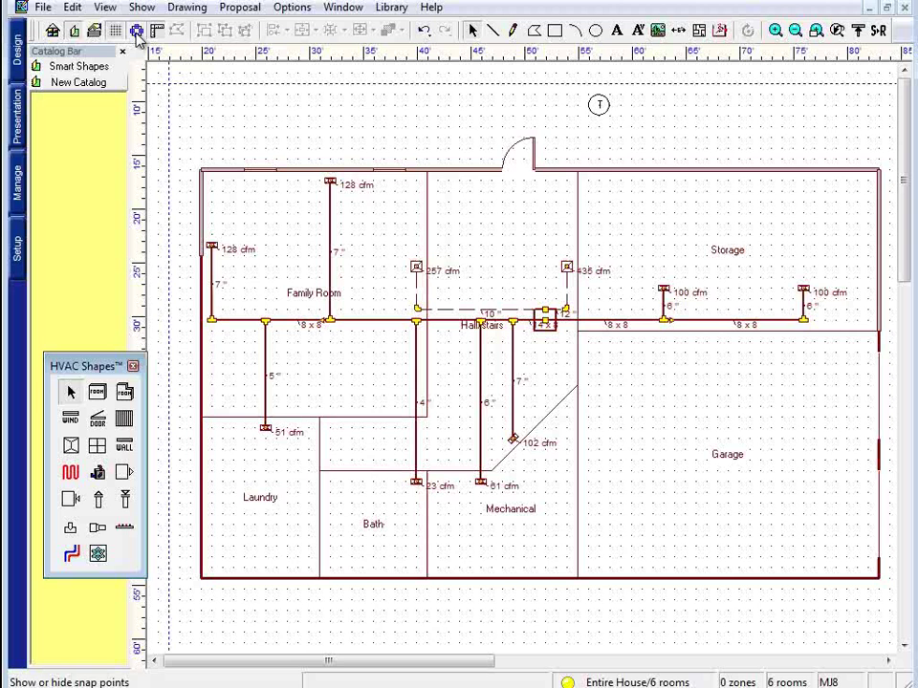
{"action": "left_click", "coordinate": [137, 33]}
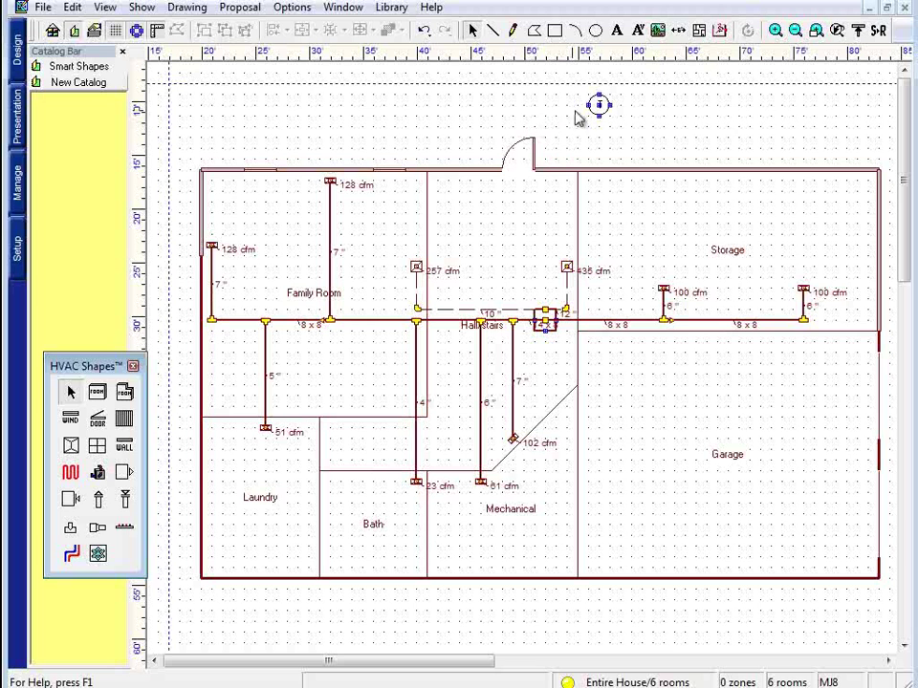
Group the circle and its letter T into one object and shrink the grouped symbol to about 1 ft across.
{"action": "left_click_drag", "start_coordinate": [565, 80], "coordinate": [608, 113]}
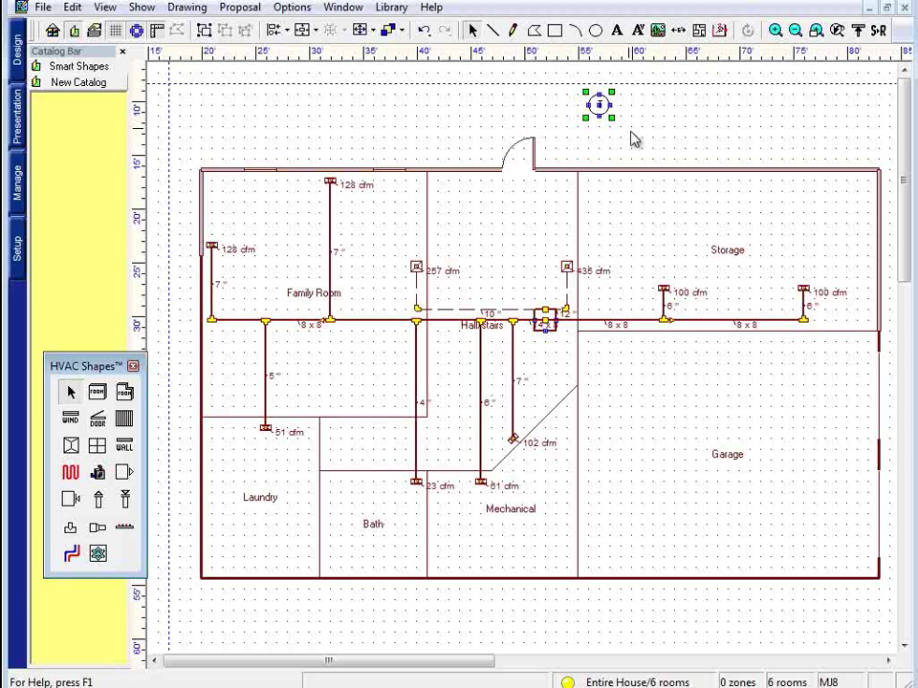
{"action": "left_click_drag", "start_coordinate": [568, 75], "coordinate": [641, 147]}
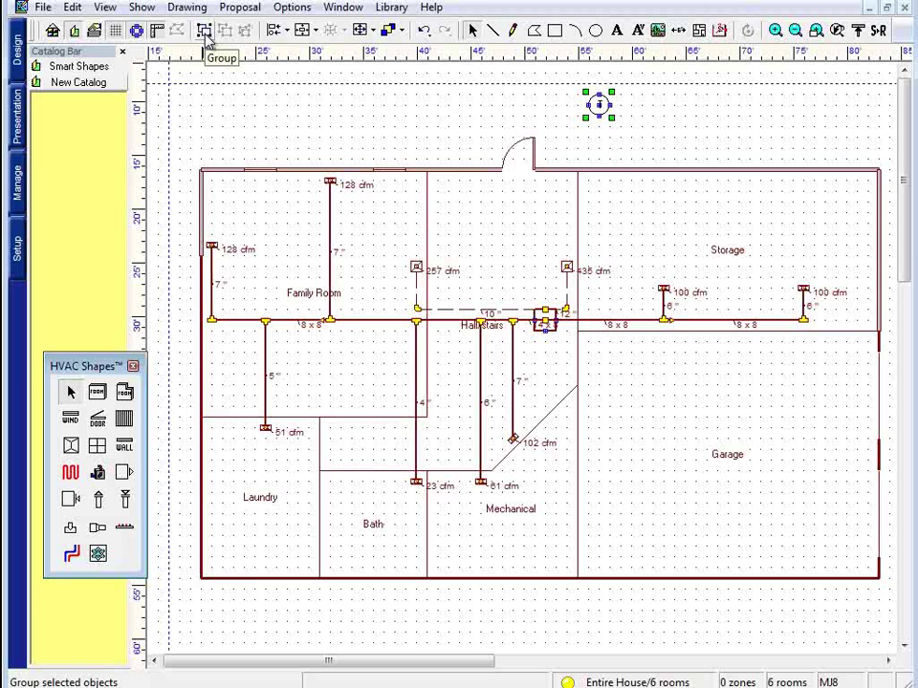
{"action": "left_click", "coordinate": [205, 31]}
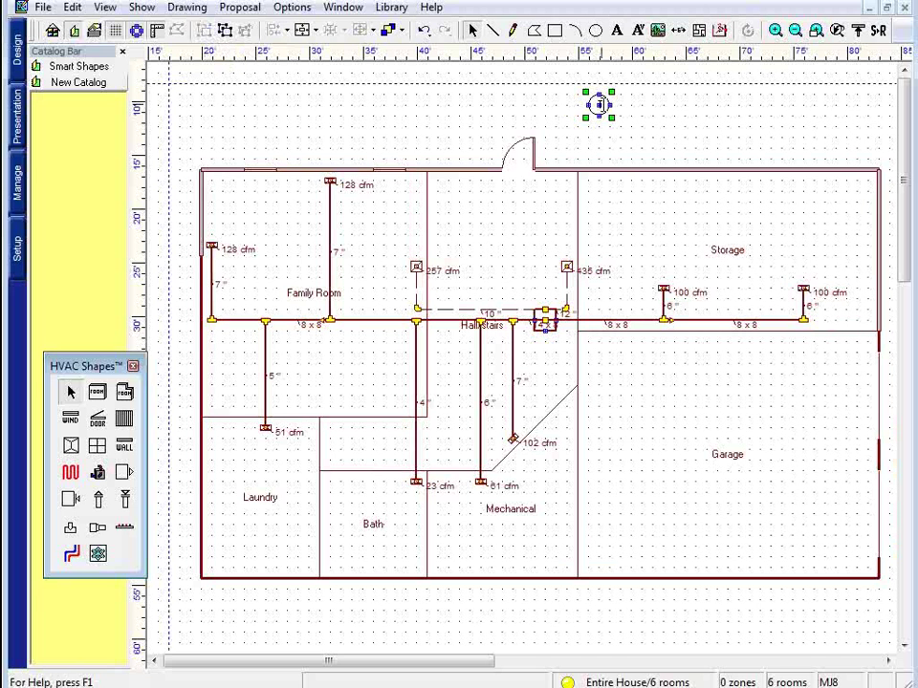
{"action": "left_click", "coordinate": [553, 106]}
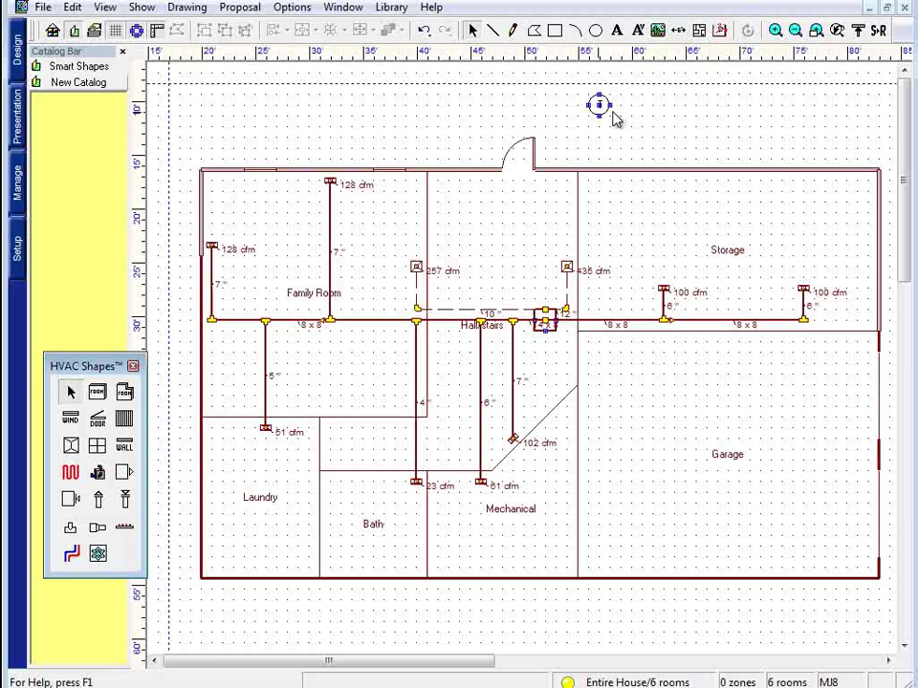
{"action": "mouse_move", "coordinate": [574, 88]}
{"action": "left_mouse_down"}
{"action": "mouse_move", "coordinate": [608, 127]}
{"action": "mouse_move", "coordinate": [662, 132]}
{"action": "mouse_move", "coordinate": [628, 108]}
{"action": "left_mouse_up"}
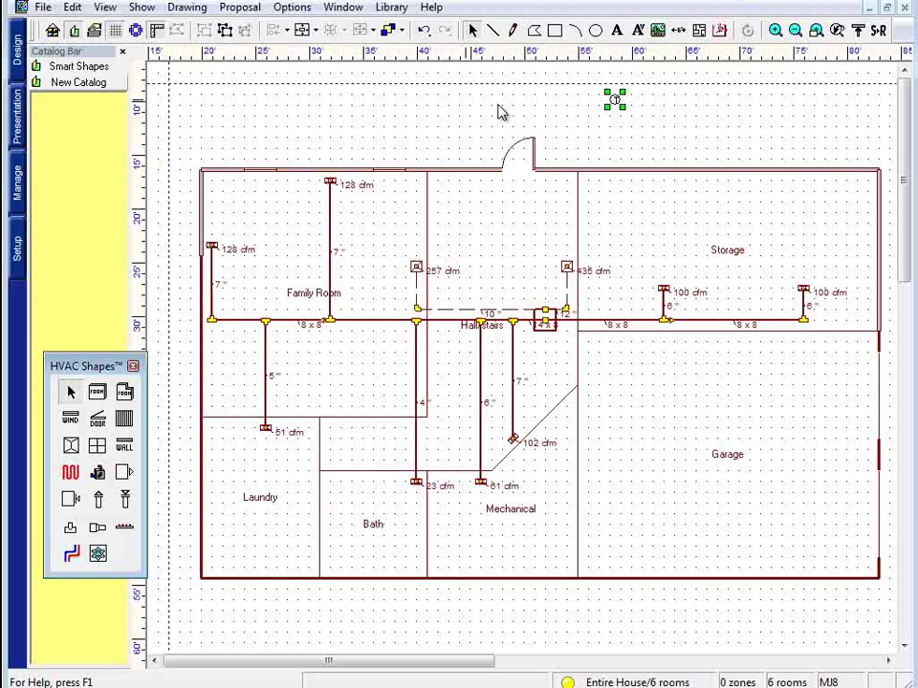
{"action": "left_click", "coordinate": [636, 112]}
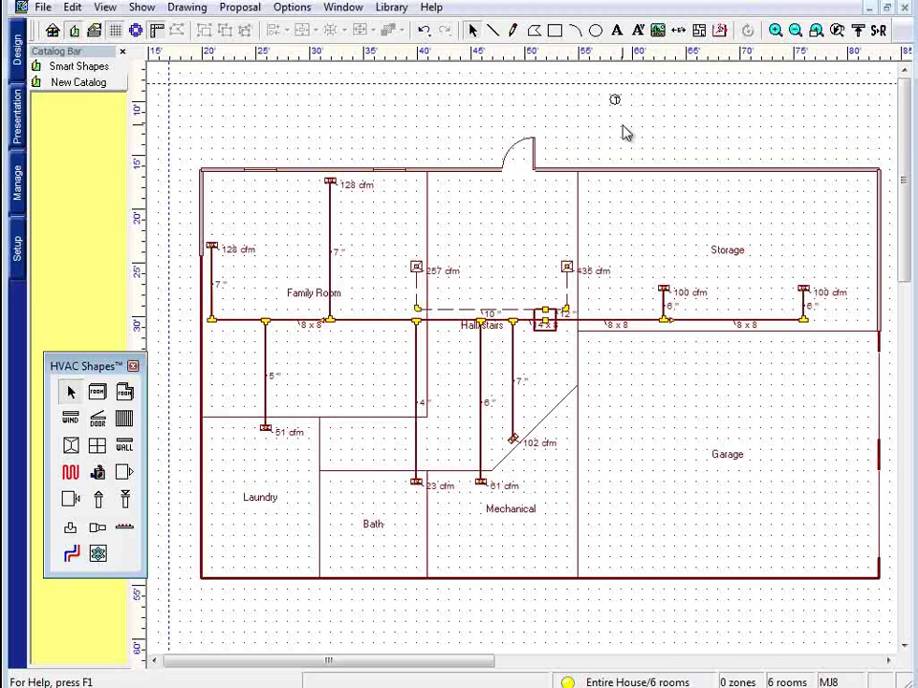
Open the grouped symbol's properties and set Link with Bill of Materials to Yes.
{"action": "double_click", "coordinate": [617, 100]}
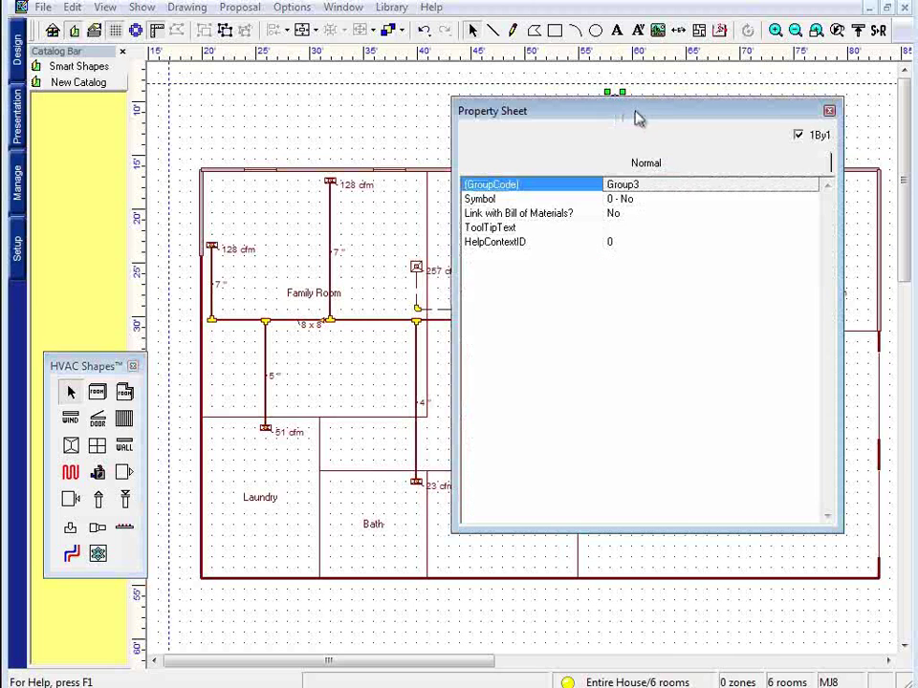
{"action": "left_click_drag", "start_coordinate": [637, 119], "coordinate": [309, 101]}
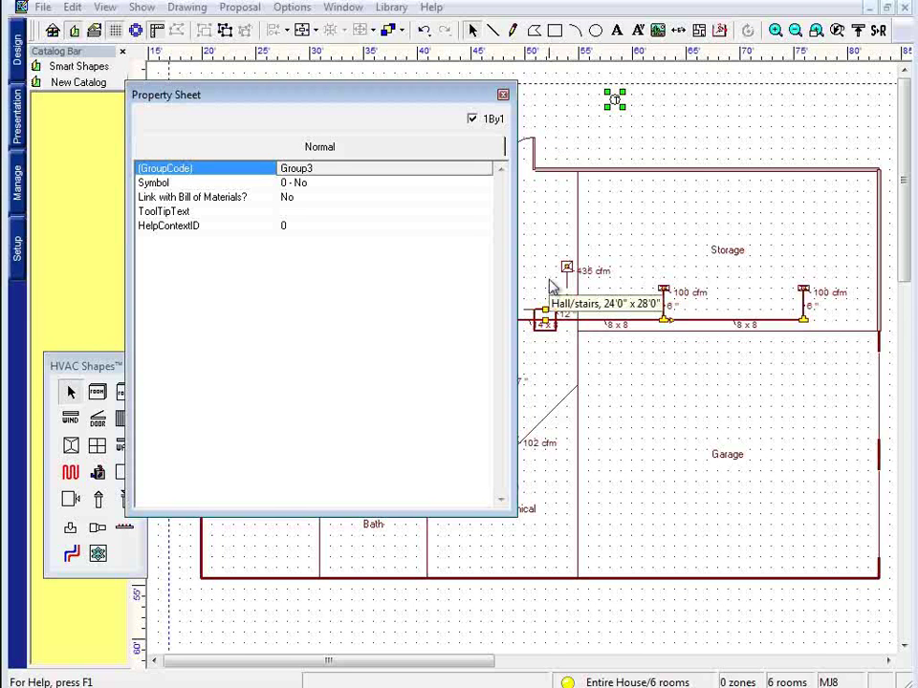
{"action": "left_click", "coordinate": [210, 199]}
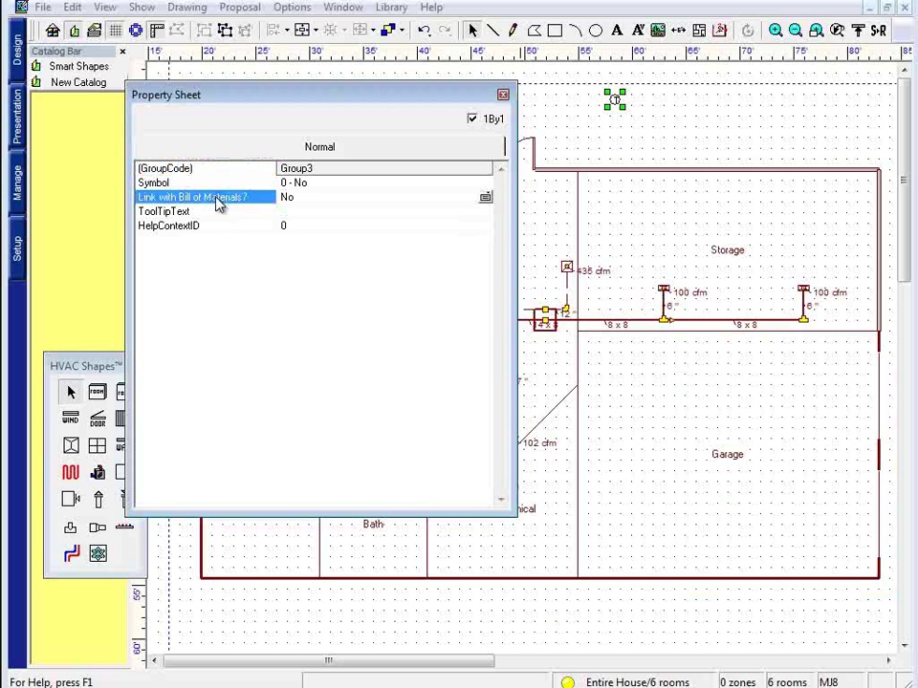
{"action": "left_click", "coordinate": [299, 204]}
{"action": "left_click", "coordinate": [306, 228]}
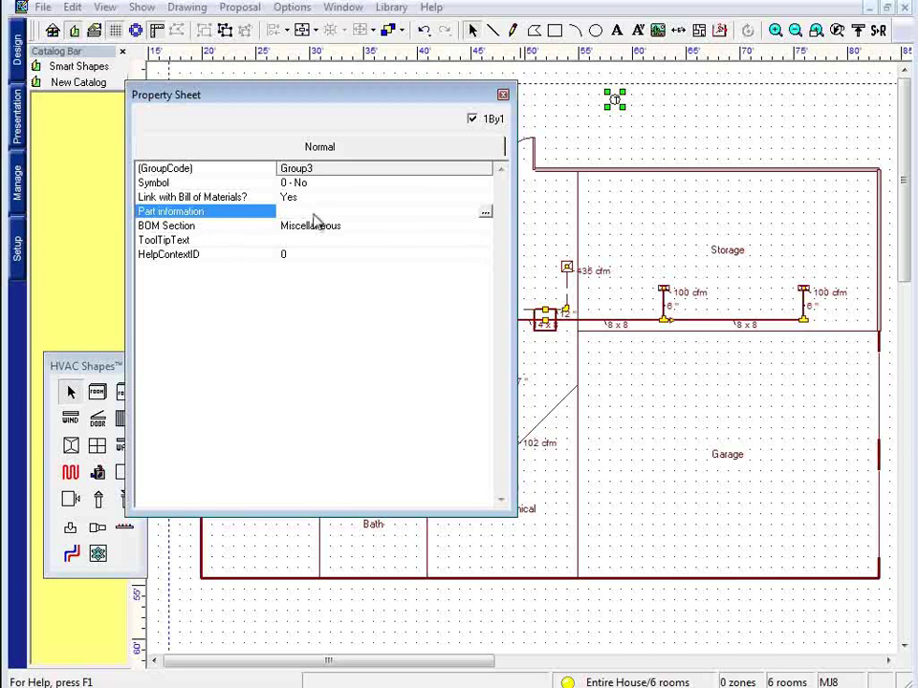
Link the TStat thermostat part from the Wrightsoft source, New category, to the grouped symbol.
{"action": "left_click", "coordinate": [485, 212]}
{"action": "left_click", "coordinate": [317, 97]}
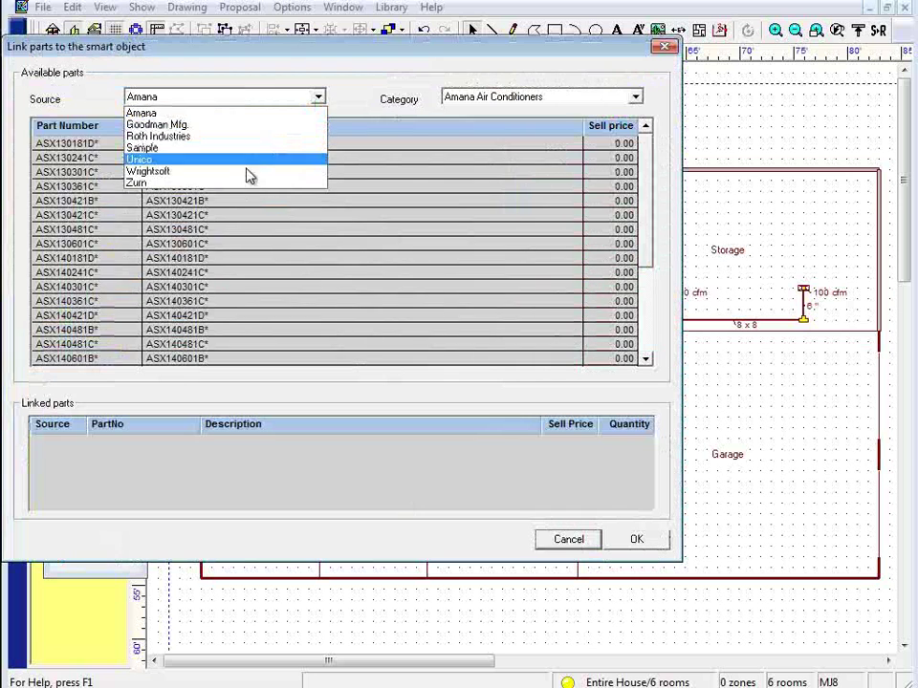
{"action": "left_click", "coordinate": [248, 169]}
{"action": "left_click", "coordinate": [516, 96]}
{"action": "left_click", "coordinate": [456, 262]}
{"action": "left_click", "coordinate": [319, 175]}
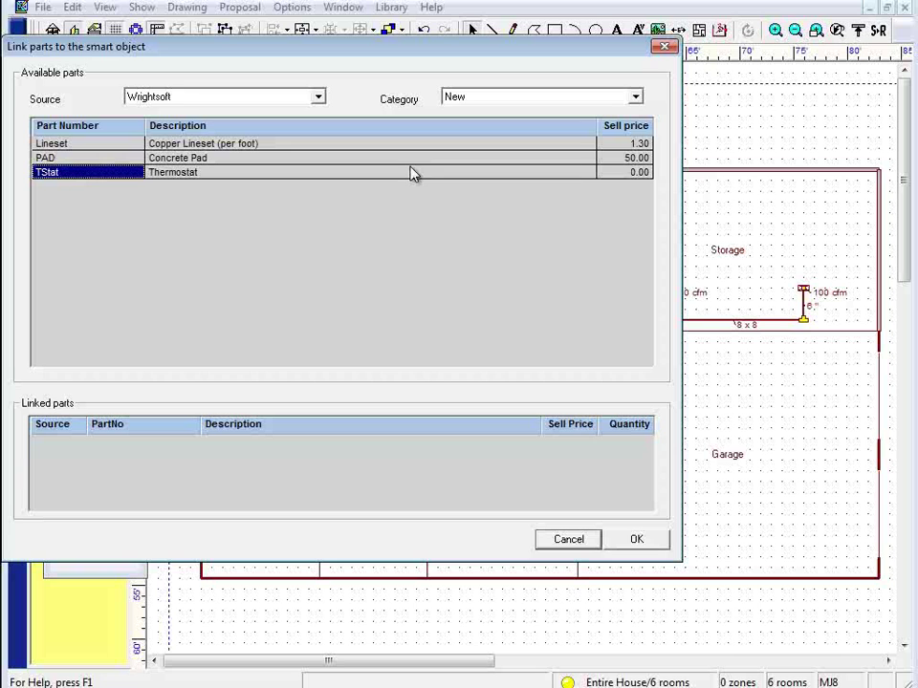
{"action": "double_click", "coordinate": [78, 182]}
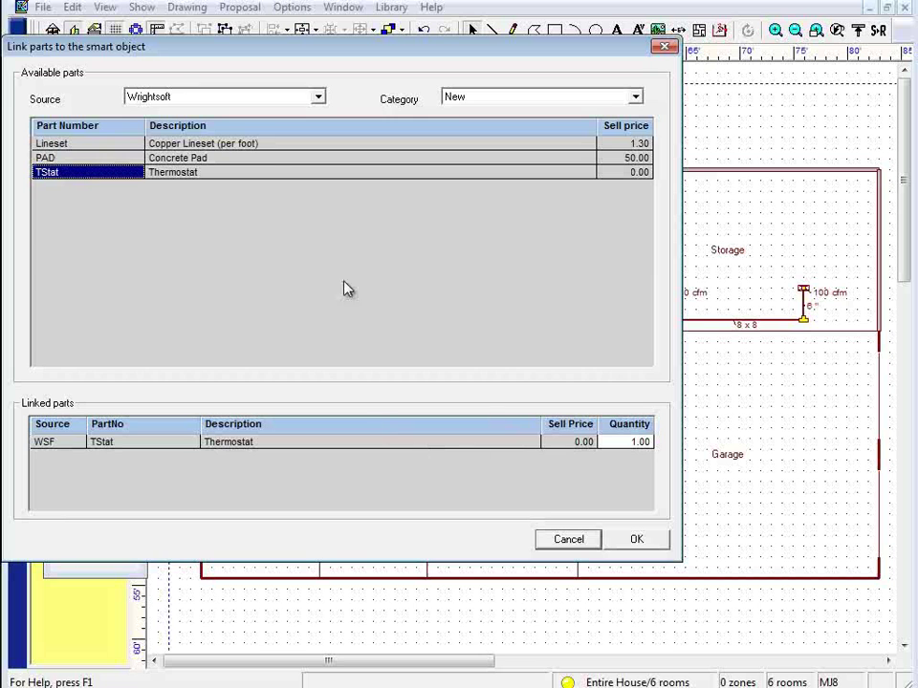
Link the Concrete Pad as a second part and remove it from the linked parts again.
{"action": "double_click", "coordinate": [278, 158]}
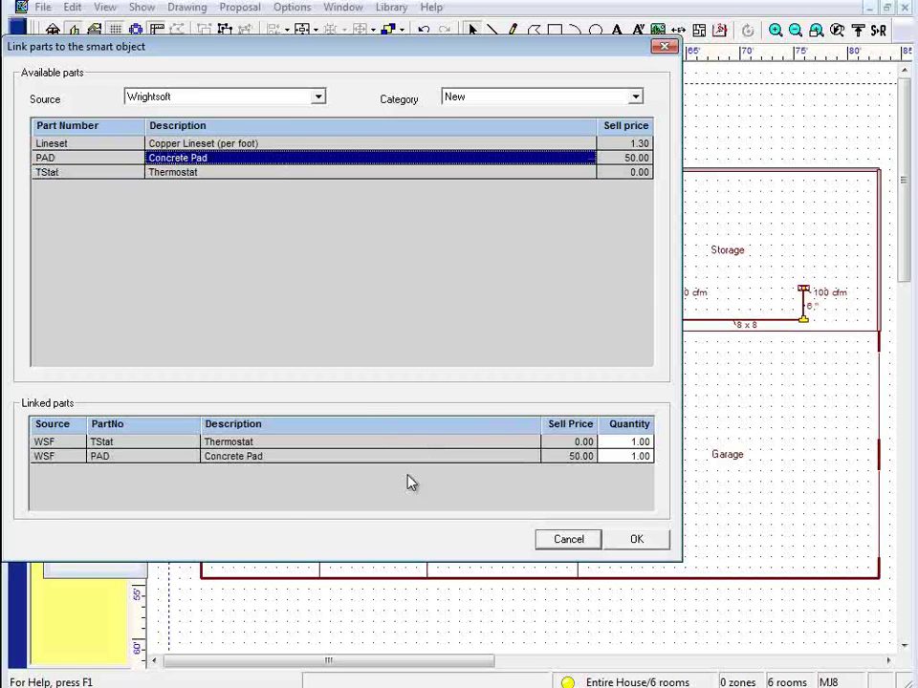
{"action": "double_click", "coordinate": [153, 457]}
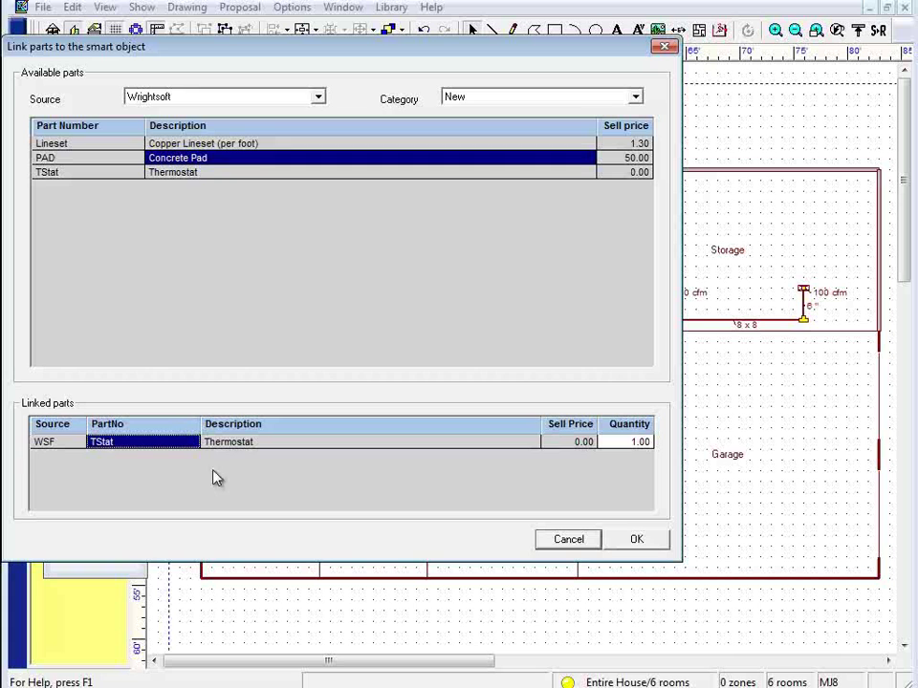
Accept the linked thermostat part with a quantity of 1.00.
{"action": "left_click", "coordinate": [44, 444]}
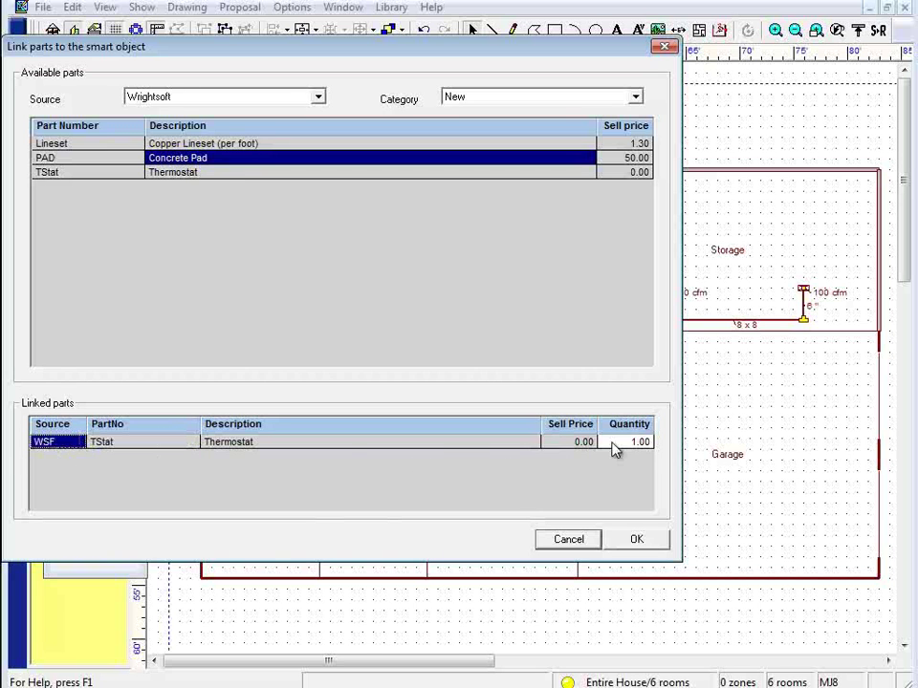
{"action": "mouse_move", "coordinate": [597, 52]}
{"action": "left_mouse_down"}
{"action": "mouse_move", "coordinate": [602, 171]}
{"action": "mouse_move", "coordinate": [609, 60]}
{"action": "left_mouse_up"}
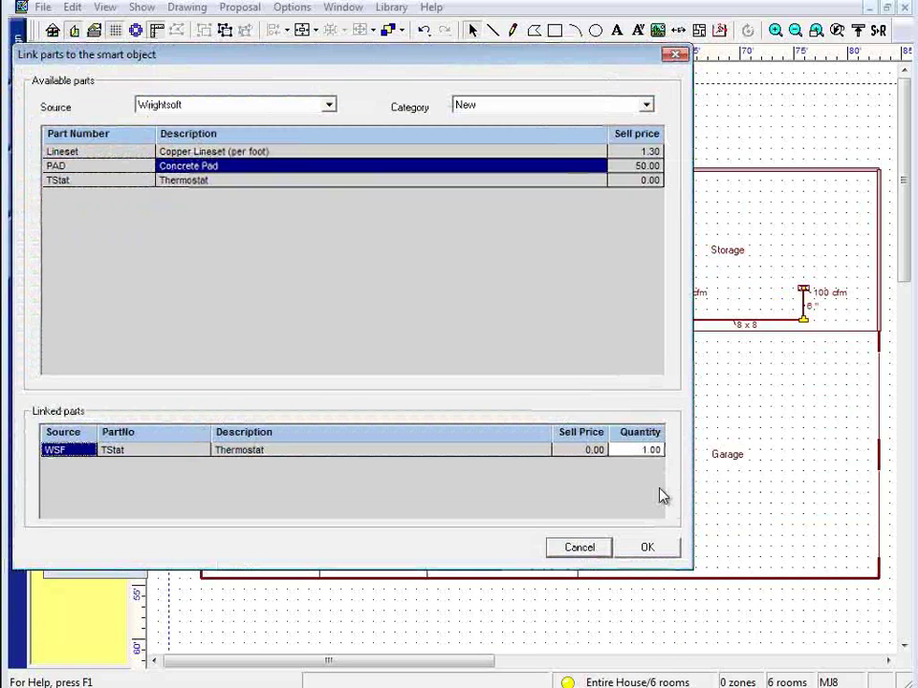
{"action": "left_click", "coordinate": [628, 453]}
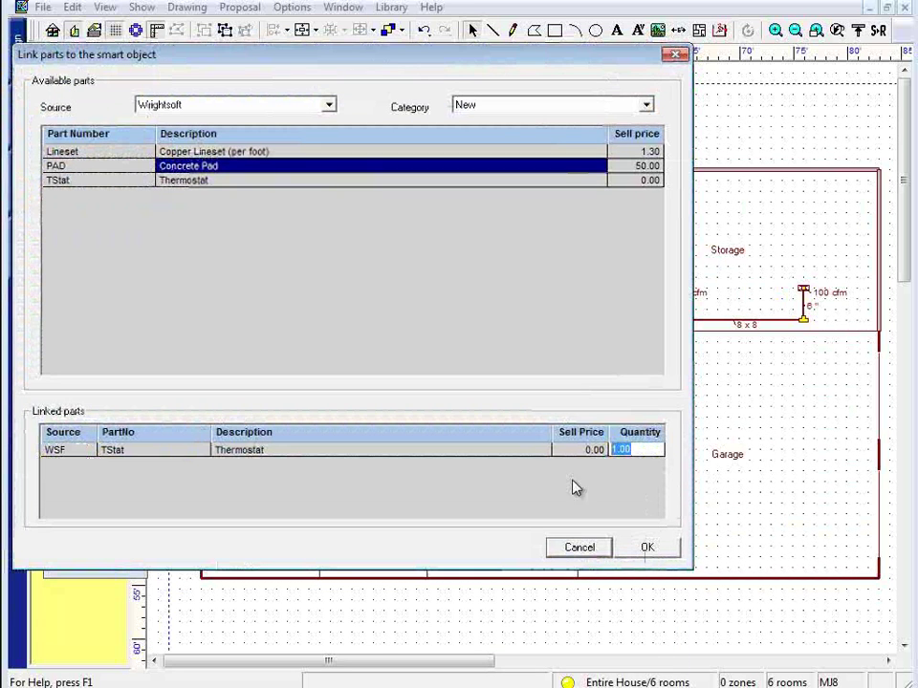
{"action": "left_click", "coordinate": [501, 449]}
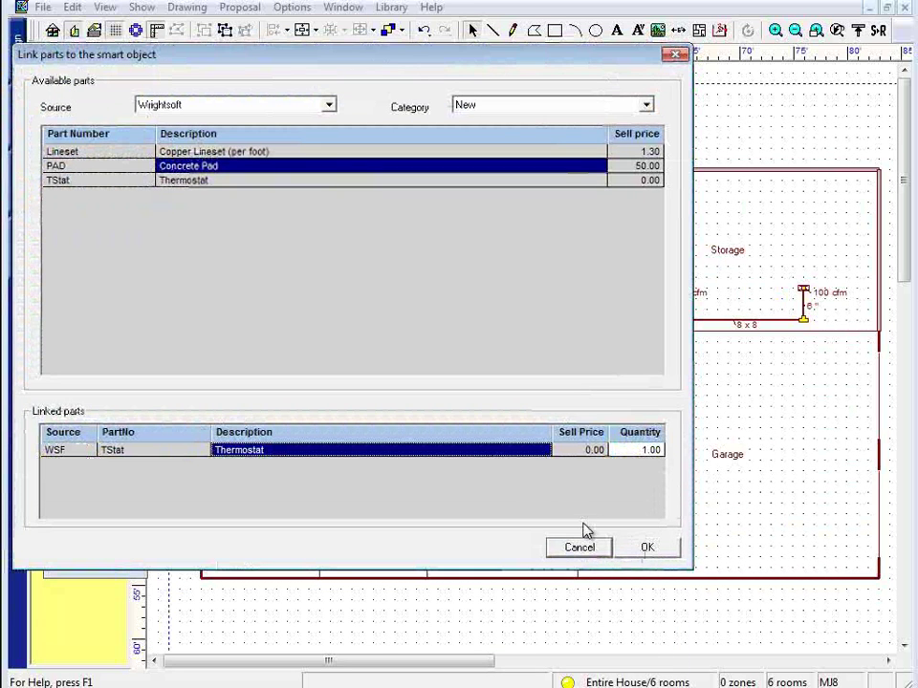
{"action": "left_click", "coordinate": [650, 548]}
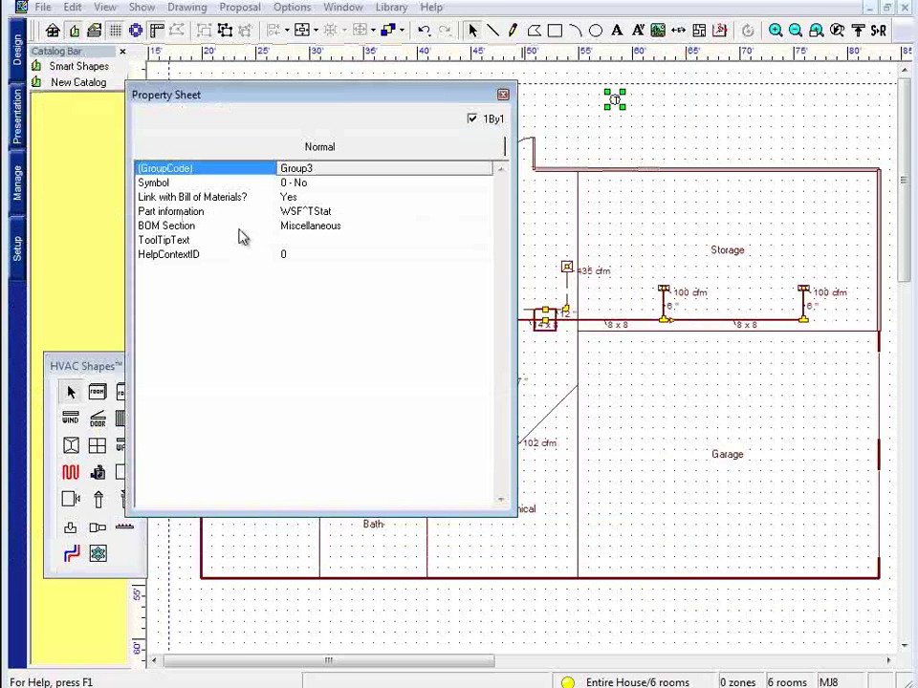
Keep the grouped symbol's BOM Section as Miscellaneous and close its properties.
{"action": "left_click", "coordinate": [319, 231]}
{"action": "left_click", "coordinate": [363, 227]}
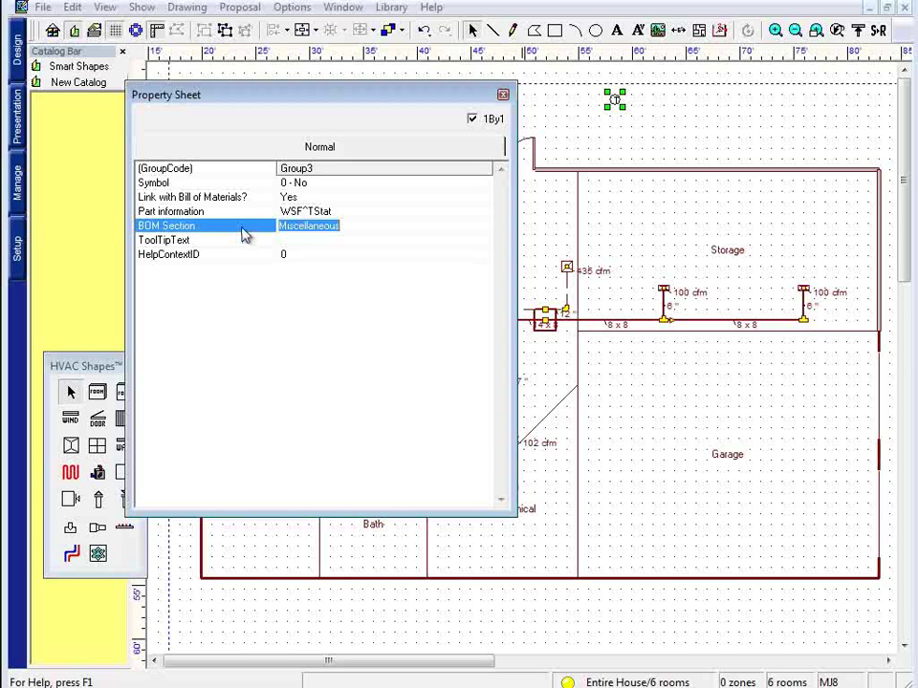
{"action": "key", "text": "Return"}
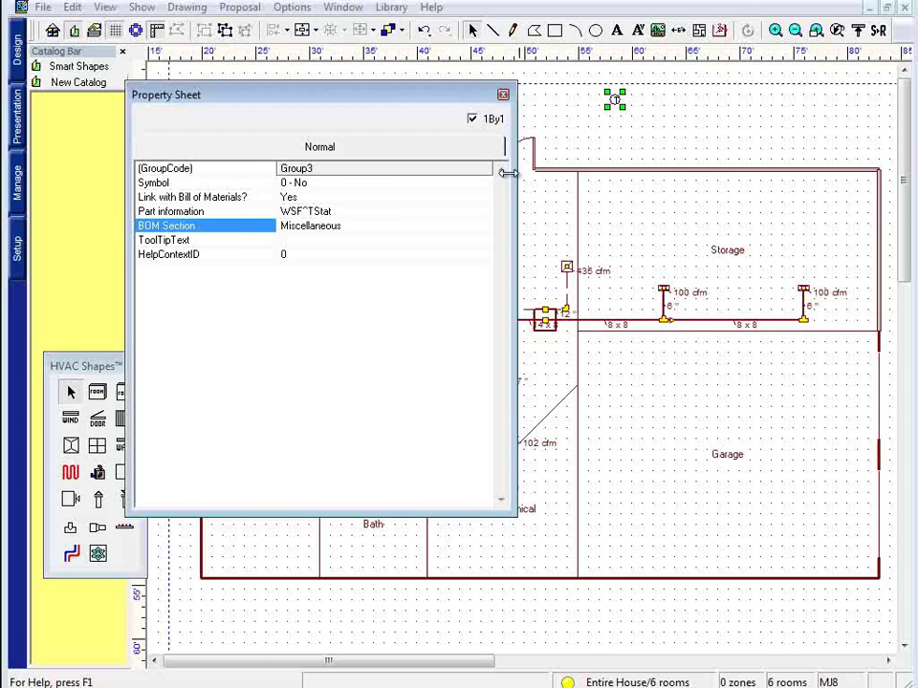
{"action": "left_click", "coordinate": [503, 94]}
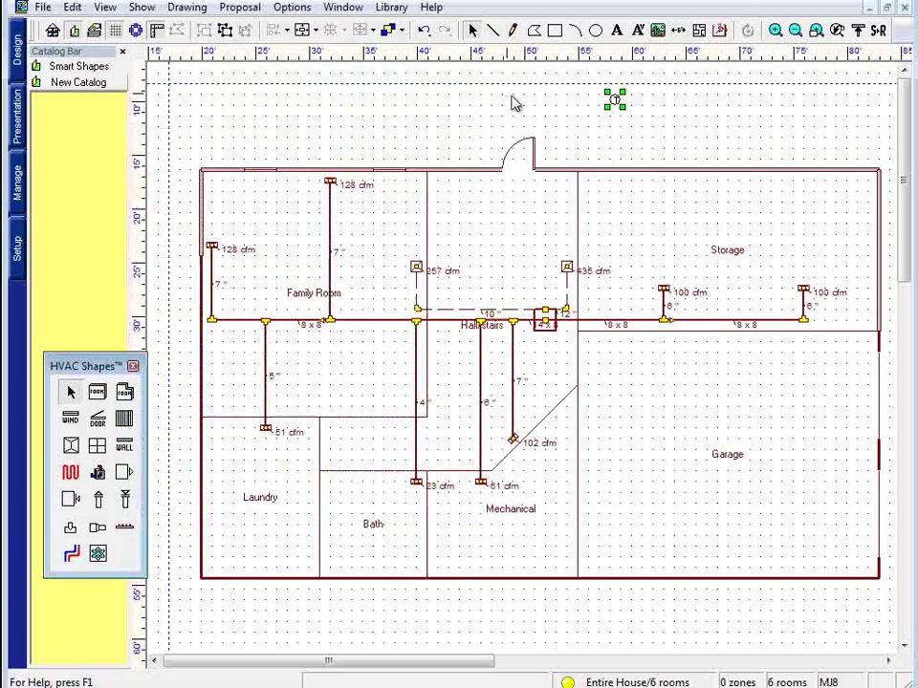
Open the Right-Proposal Bill of Materials, check the Thermostat line under Miscellaneous, and return to the drawing.
{"action": "left_click", "coordinate": [145, 9]}
{"action": "mouse_move", "coordinate": [333, 283]}
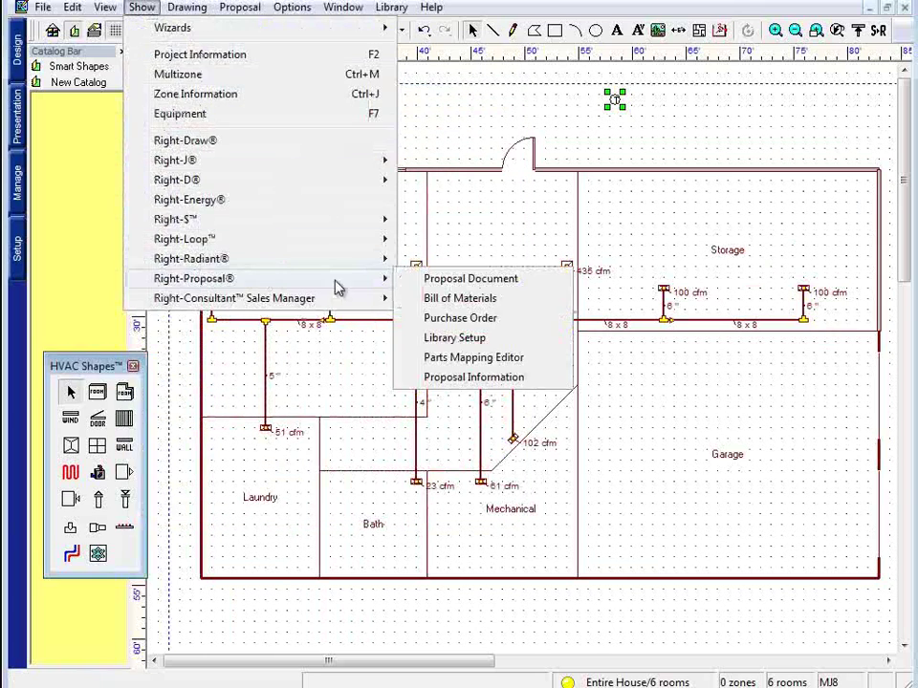
{"action": "left_click", "coordinate": [467, 300]}
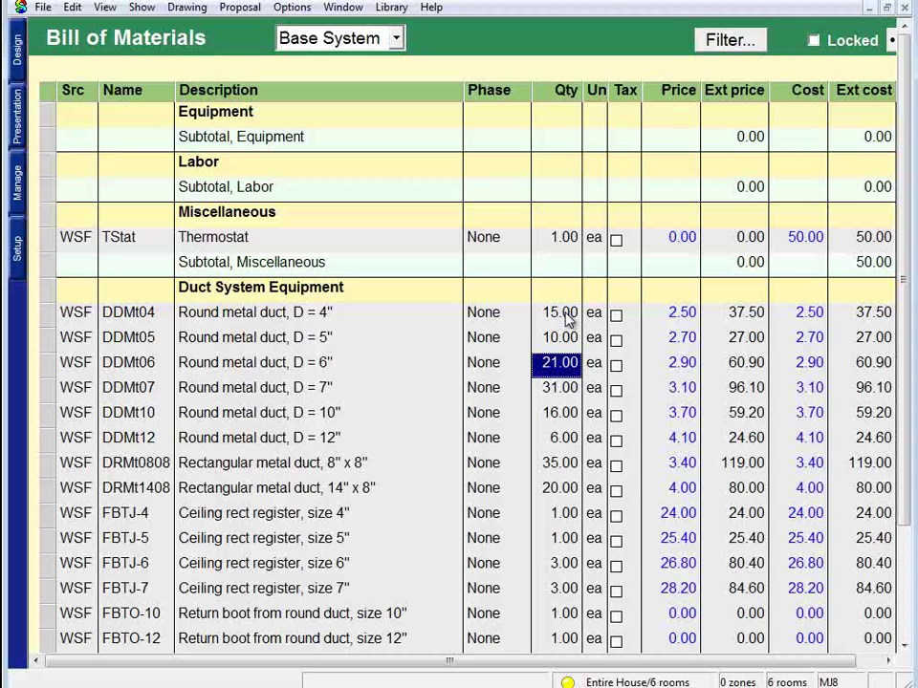
{"action": "left_click", "coordinate": [109, 243]}
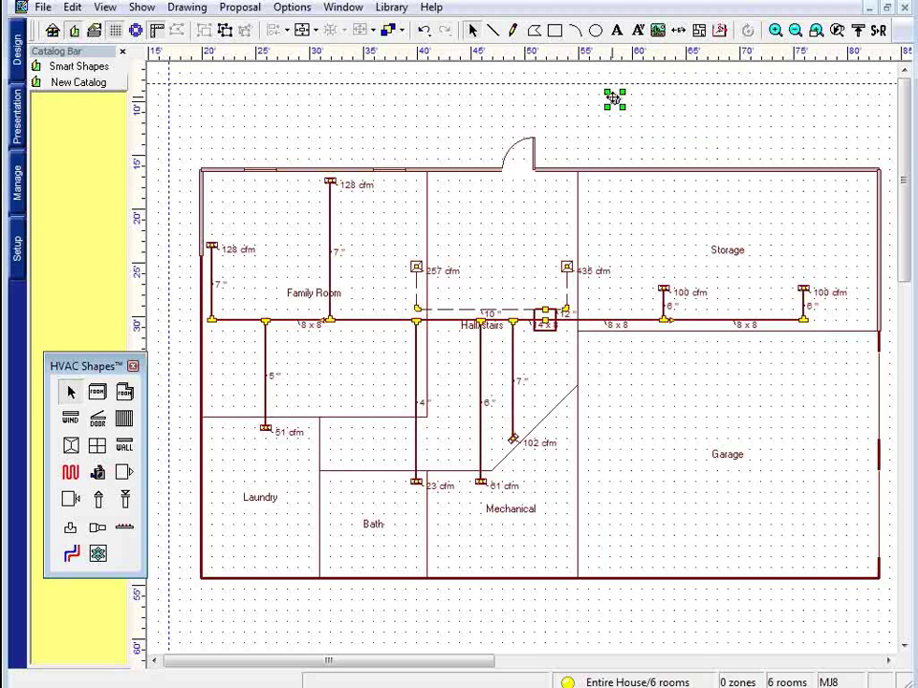
Duplicate the thermostat symbol beside the original above the entry door and check the Thermostat quantity in the Bill of Materials.
{"action": "left_click_drag", "start_coordinate": [613, 99], "coordinate": [550, 100], "text": "ctrl"}
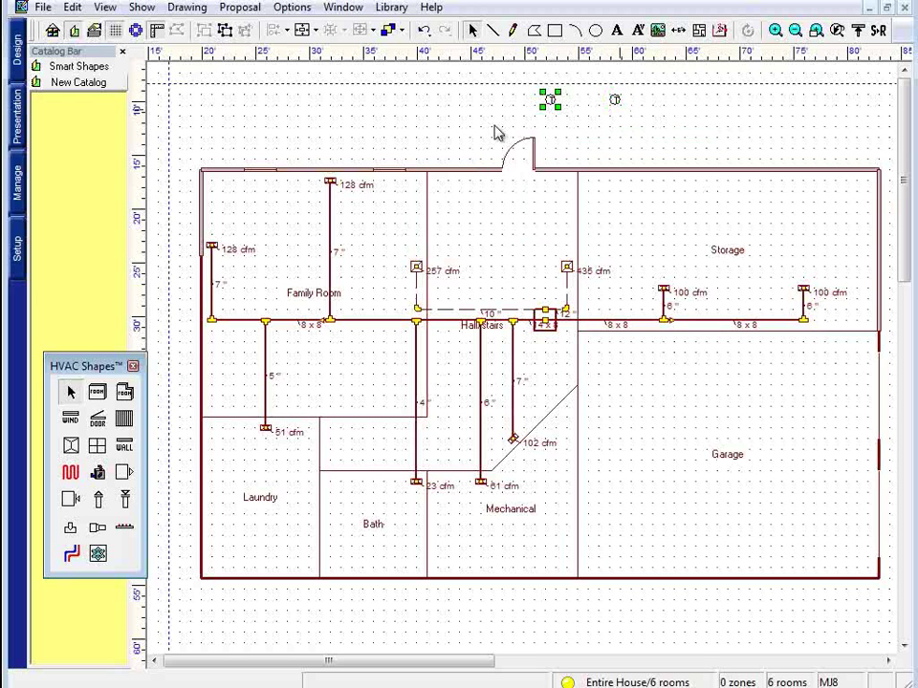
{"action": "left_click", "coordinate": [141, 7]}
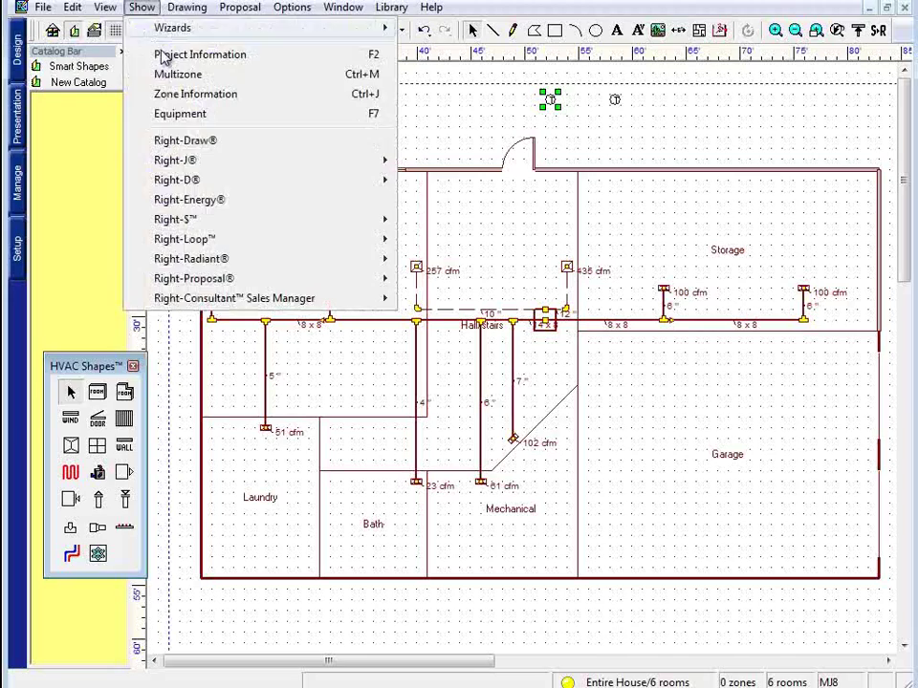
{"action": "mouse_move", "coordinate": [210, 229]}
{"action": "left_click", "coordinate": [553, 244]}
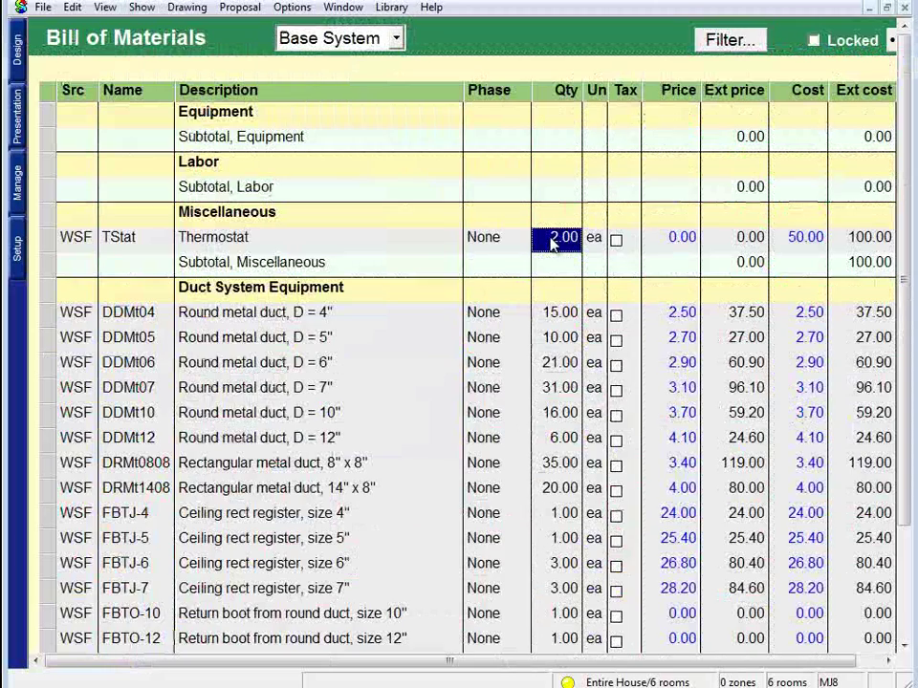
{"action": "key", "text": "Escape"}
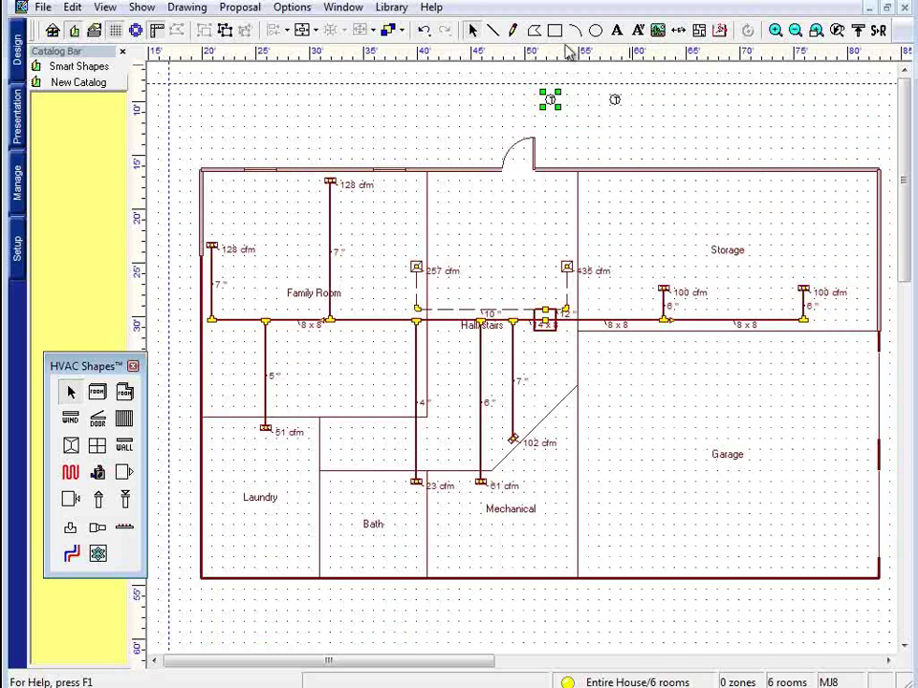
Draw a freehand shape above the Family Room and set its Link with Bill of Materials property to Yes.
{"action": "left_click", "coordinate": [512, 29]}
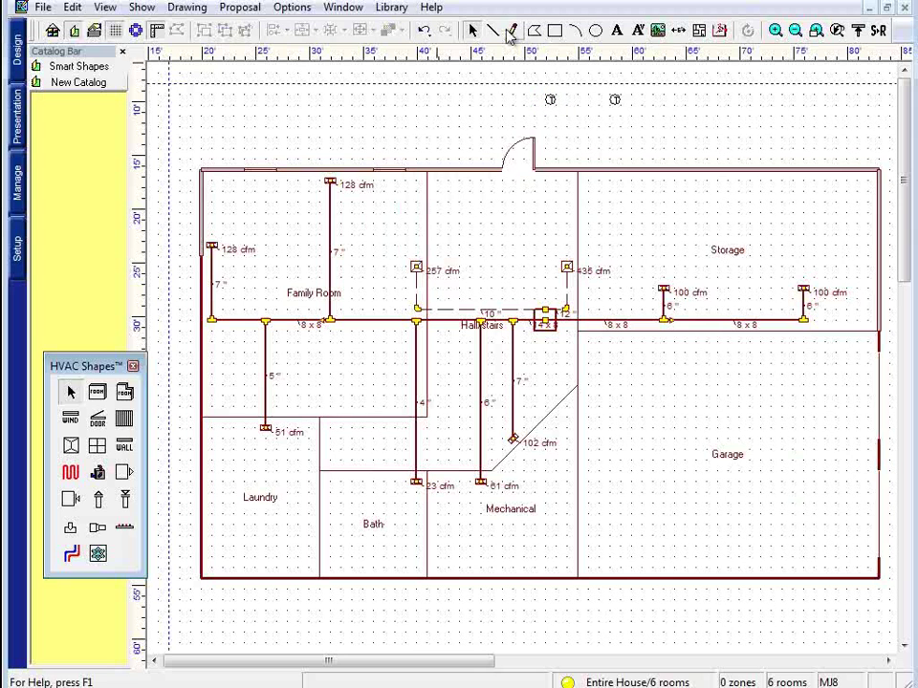
{"action": "left_click_drag", "start_coordinate": [339, 125], "coordinate": [335, 118]}
{"action": "double_click", "coordinate": [334, 119]}
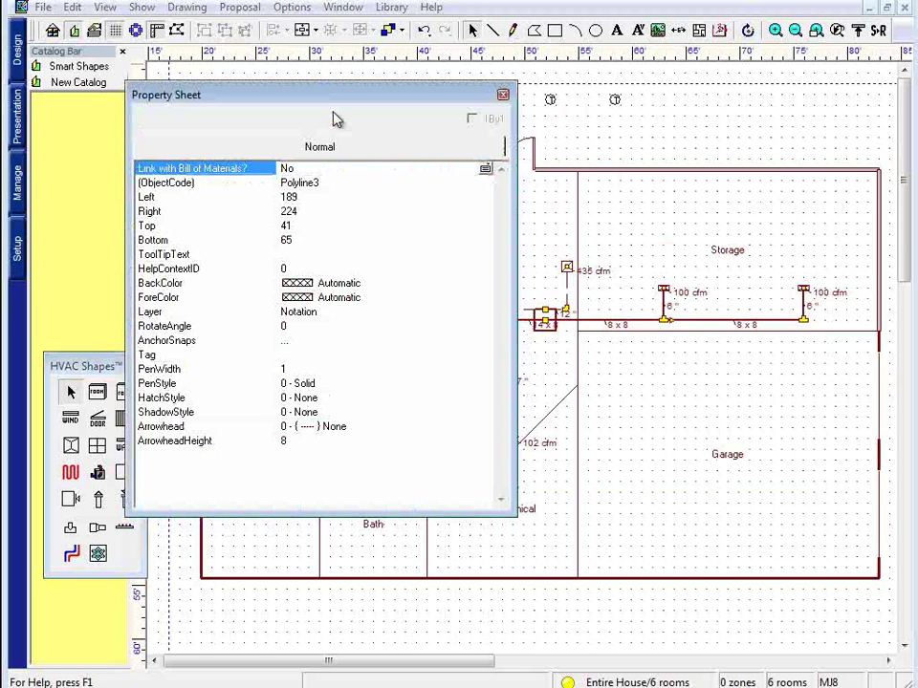
{"action": "left_click", "coordinate": [289, 172]}
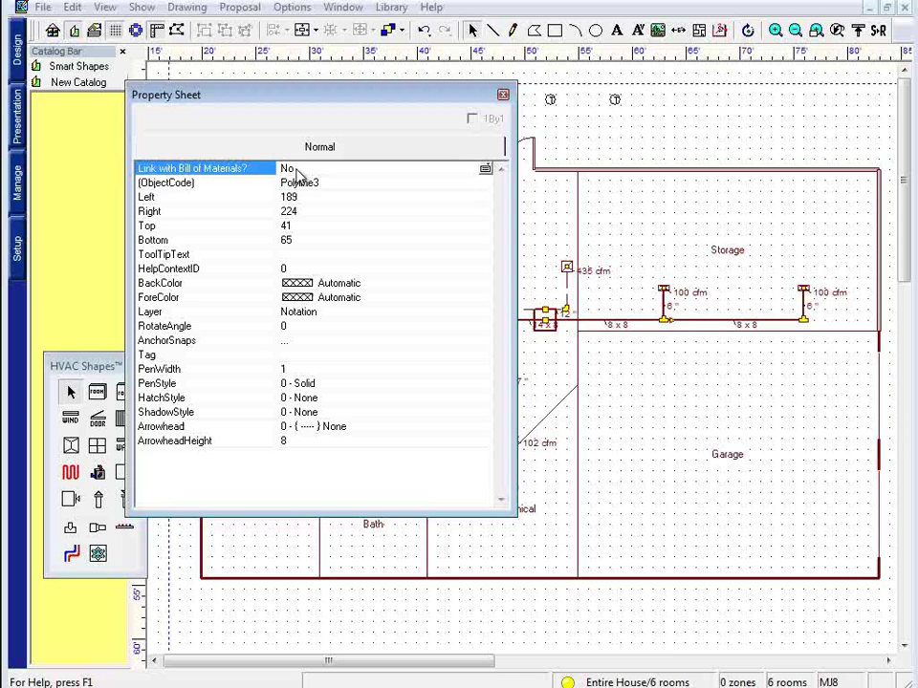
{"action": "left_click", "coordinate": [311, 197]}
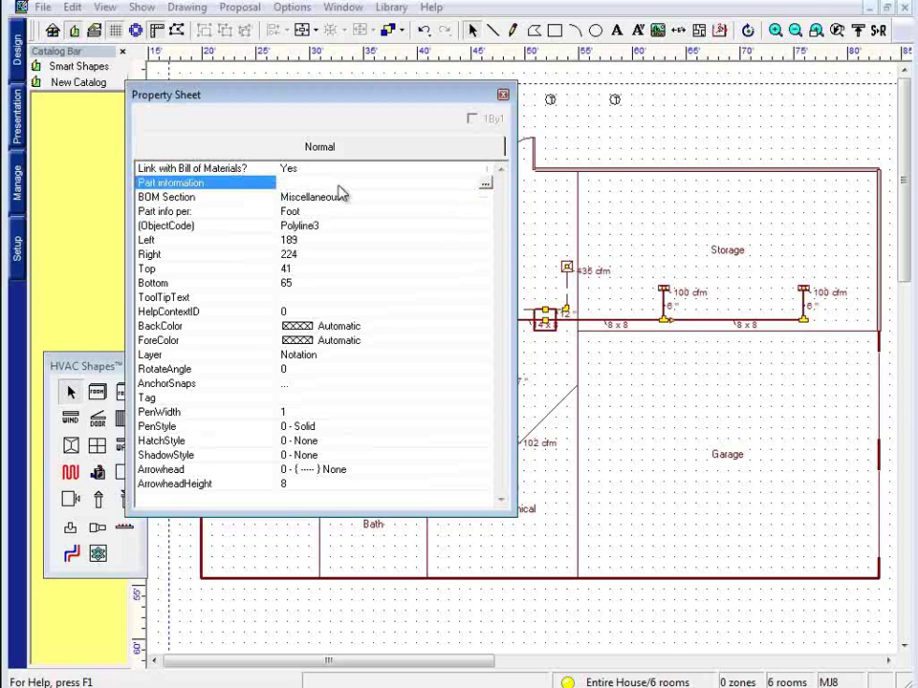
Check the freehand shape's BOM Section, close its properties and delete the shape.
{"action": "left_click", "coordinate": [245, 211]}
{"action": "left_click", "coordinate": [267, 200]}
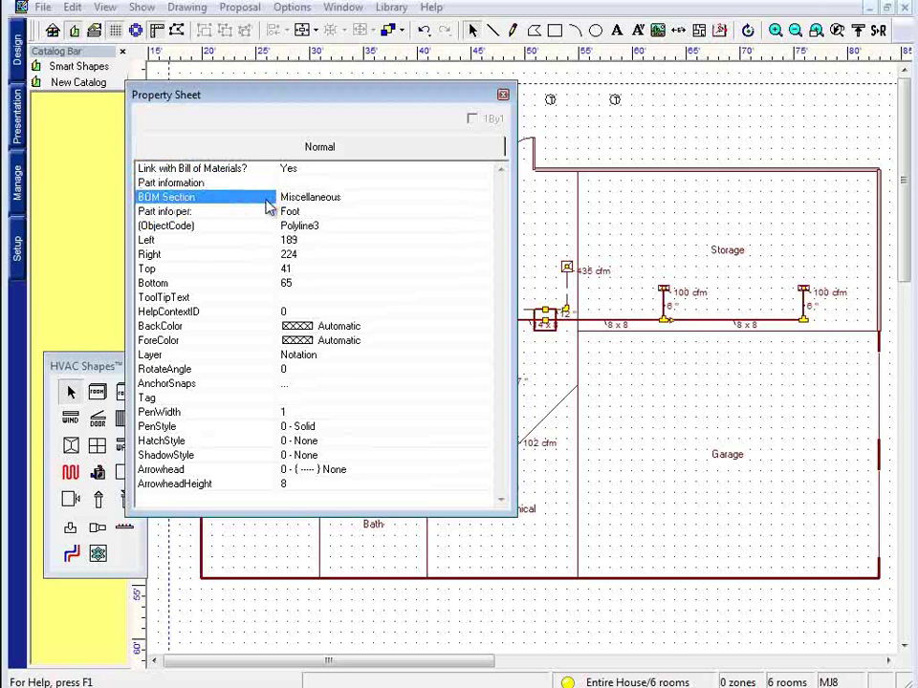
{"action": "left_click", "coordinate": [503, 94]}
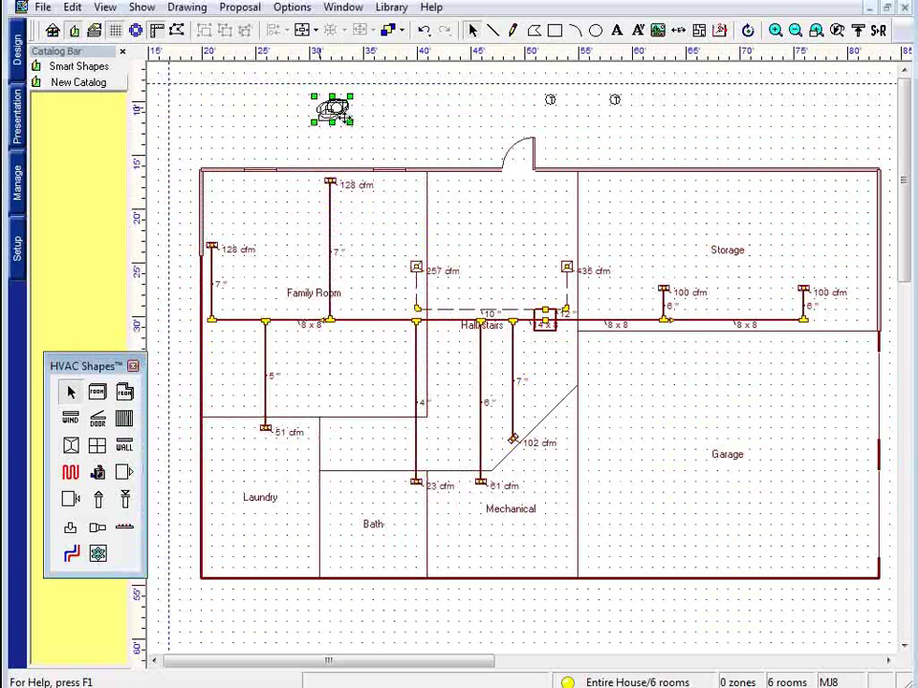
{"action": "key", "text": "Delete"}
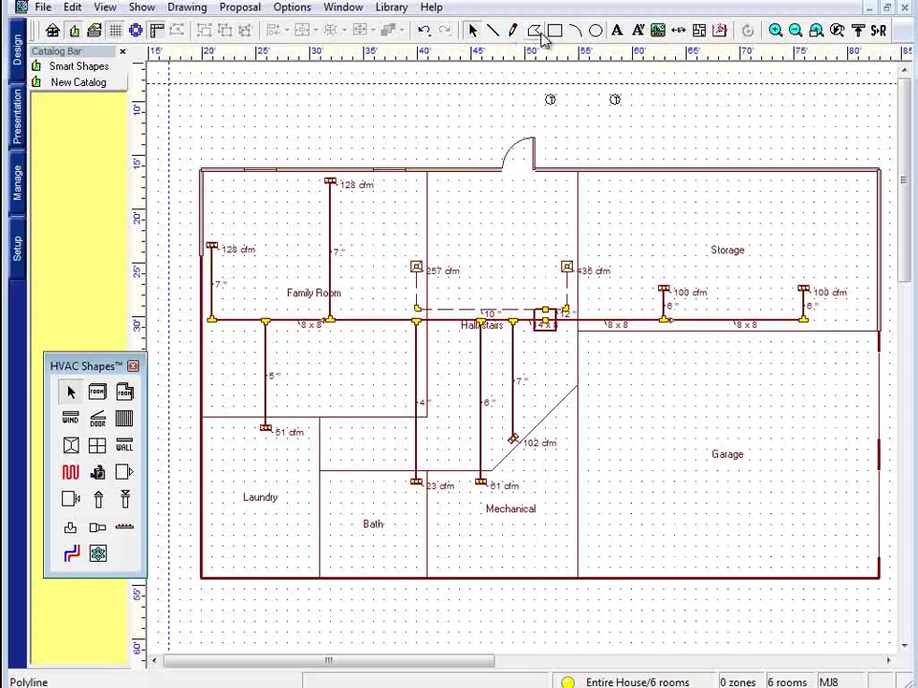
Draw an L-shaped polyline from the equipment box in the Hall/stairs up past the exterior wall and across above Storage.
{"action": "left_click", "coordinate": [541, 34]}
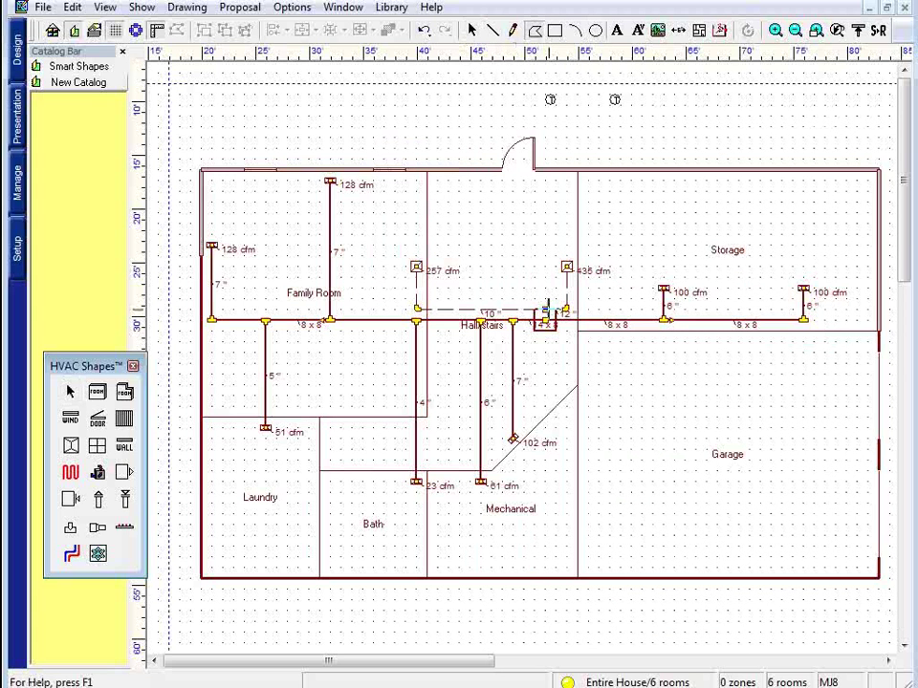
{"action": "left_click", "coordinate": [553, 312]}
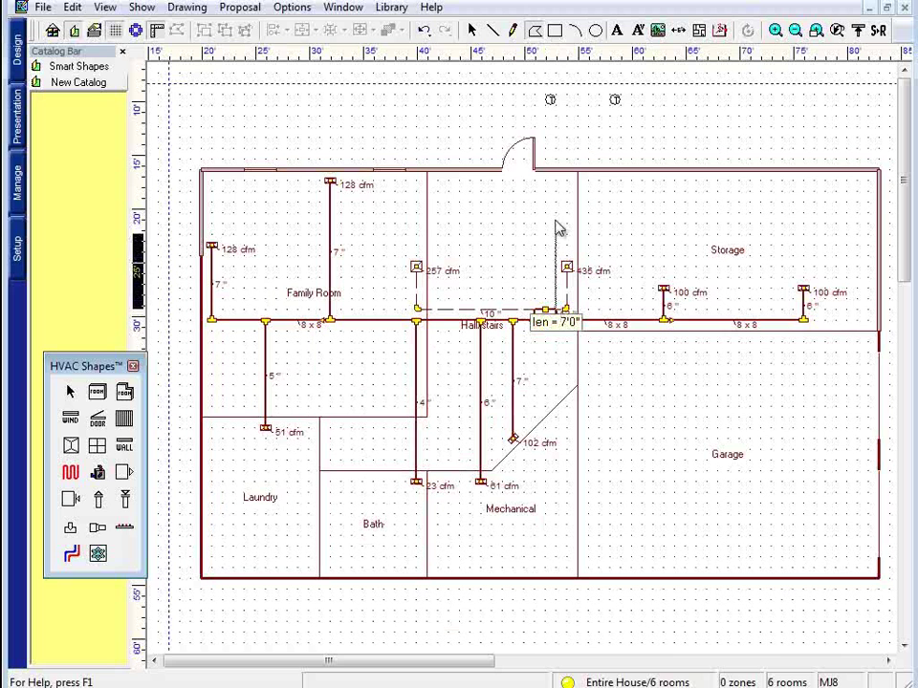
{"action": "left_click", "coordinate": [555, 156]}
{"action": "double_click", "coordinate": [794, 157]}
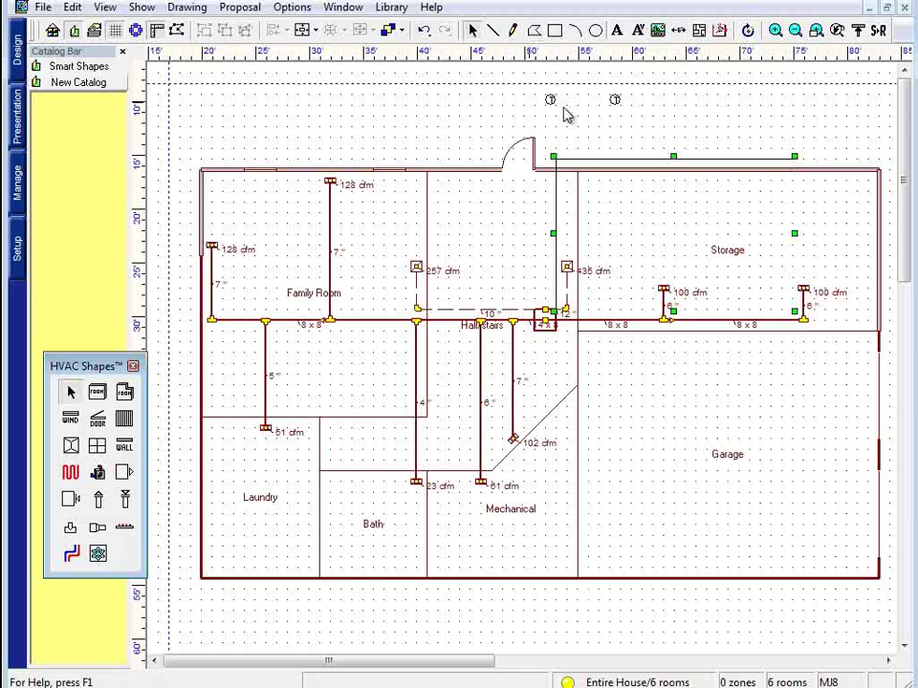
Open the new polyline's properties and set Link with Bill of Materials to Yes.
{"action": "double_click", "coordinate": [630, 158]}
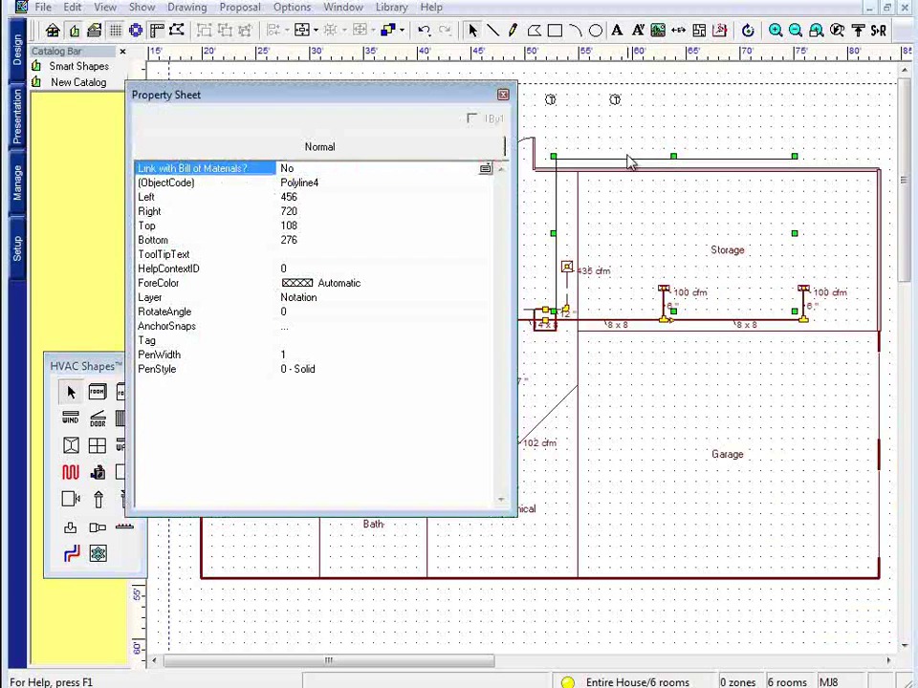
{"action": "left_click", "coordinate": [315, 175]}
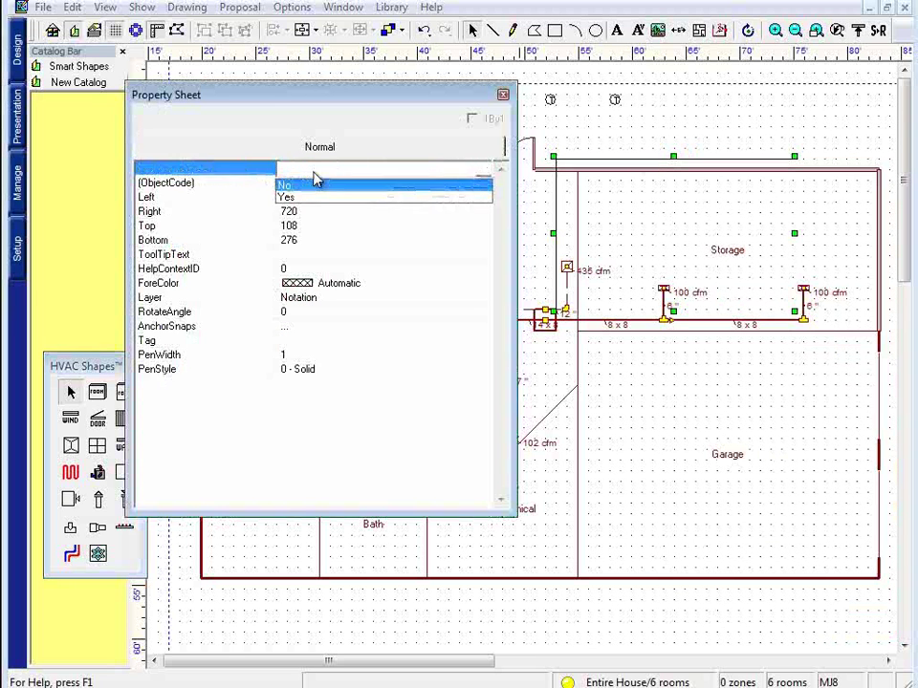
{"action": "left_click", "coordinate": [307, 196]}
{"action": "left_click", "coordinate": [236, 201]}
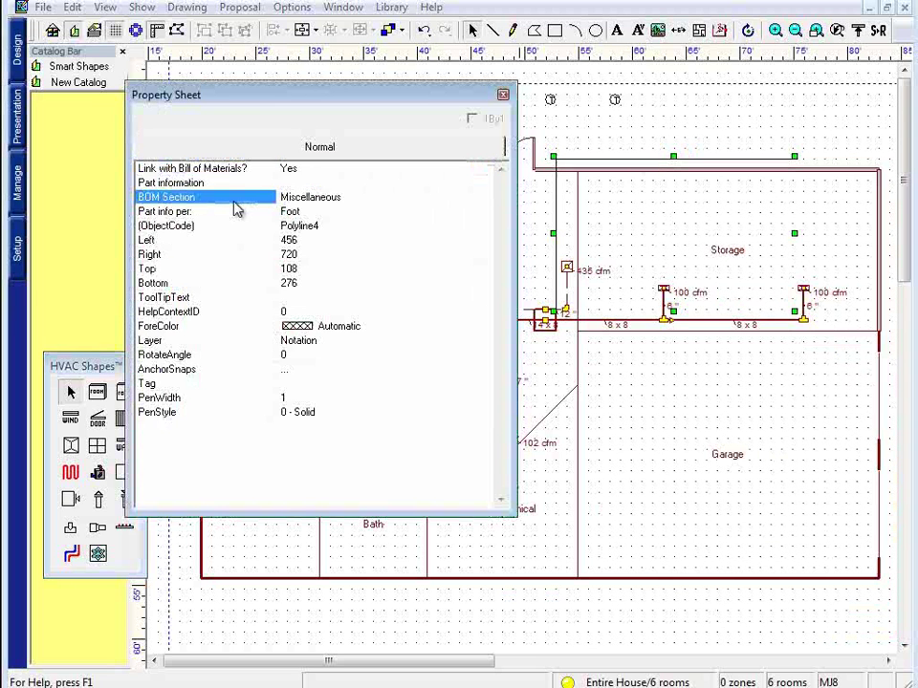
Link the Lineset copper part from the Wrightsoft source, New category, to the polyline.
{"action": "left_click", "coordinate": [299, 182]}
{"action": "left_click", "coordinate": [318, 99]}
{"action": "left_click", "coordinate": [148, 119]}
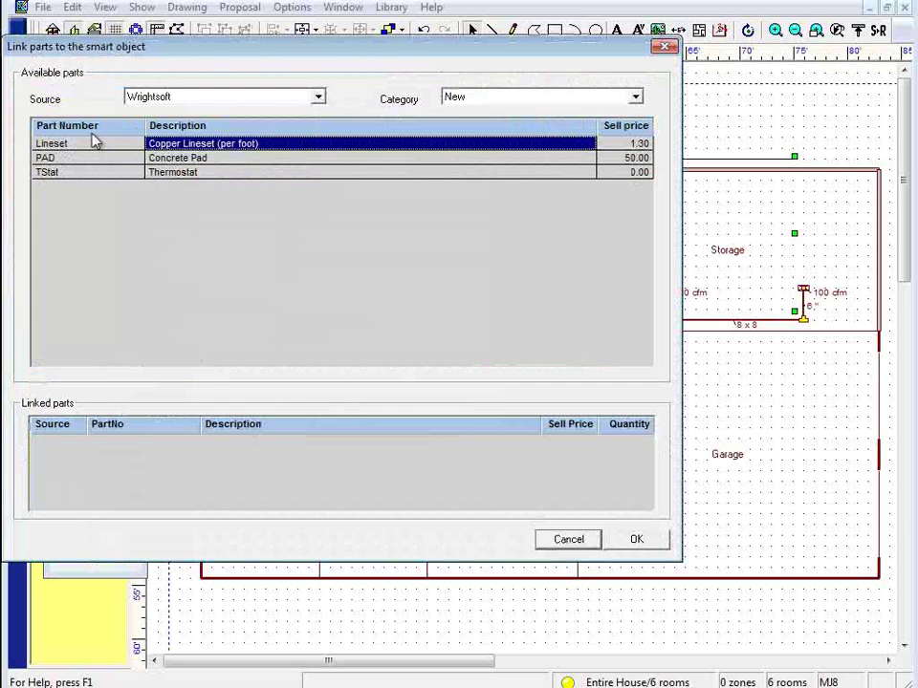
{"action": "double_click", "coordinate": [82, 145]}
{"action": "left_click", "coordinate": [637, 539]}
Keep the polyline's Part info per setting at Foot, close its properties and deselect it.
{"action": "left_click", "coordinate": [201, 213]}
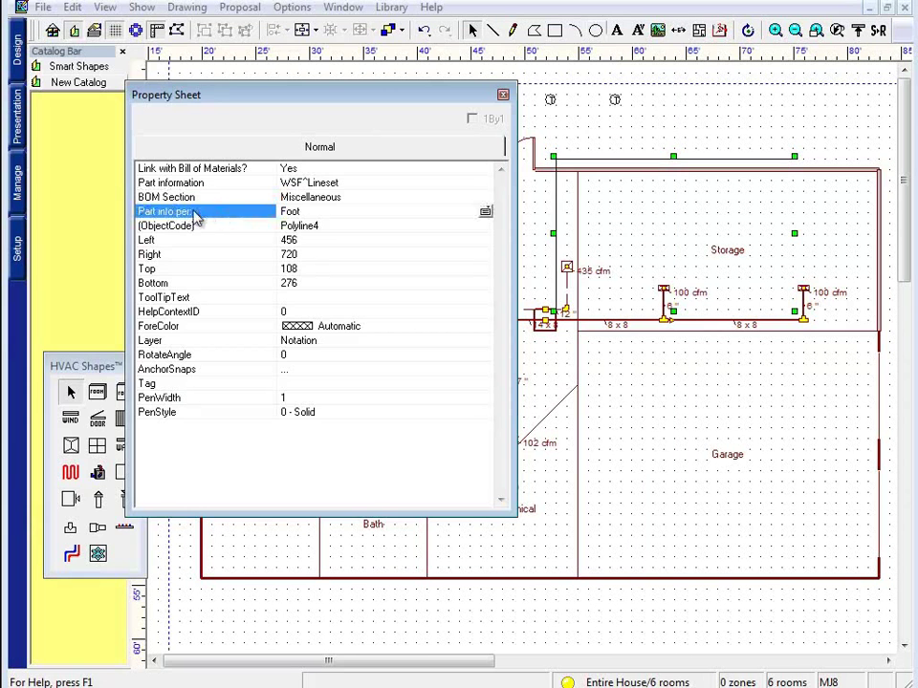
{"action": "left_click", "coordinate": [308, 212]}
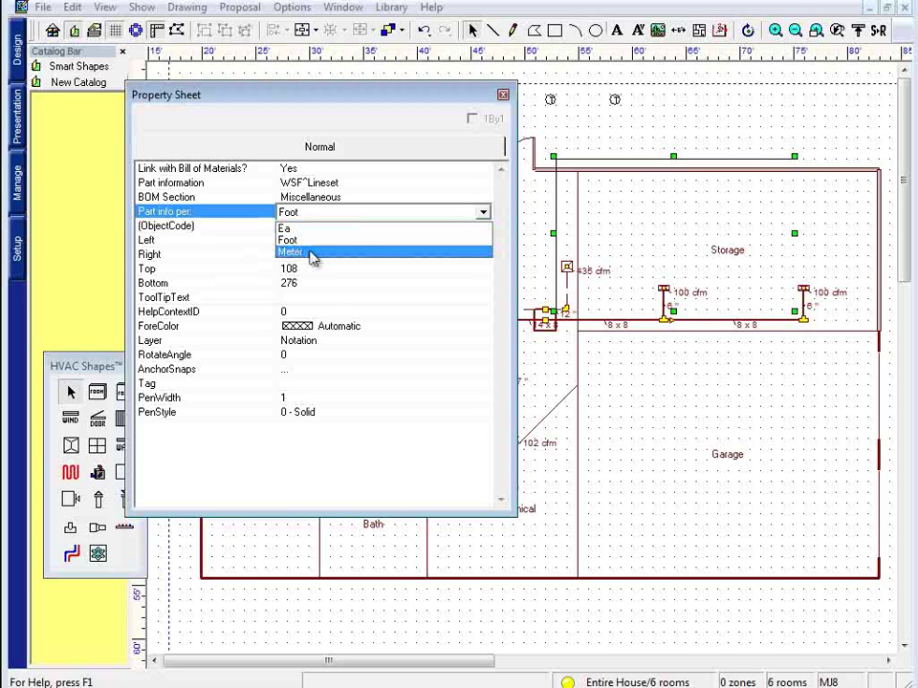
{"action": "left_click", "coordinate": [312, 240]}
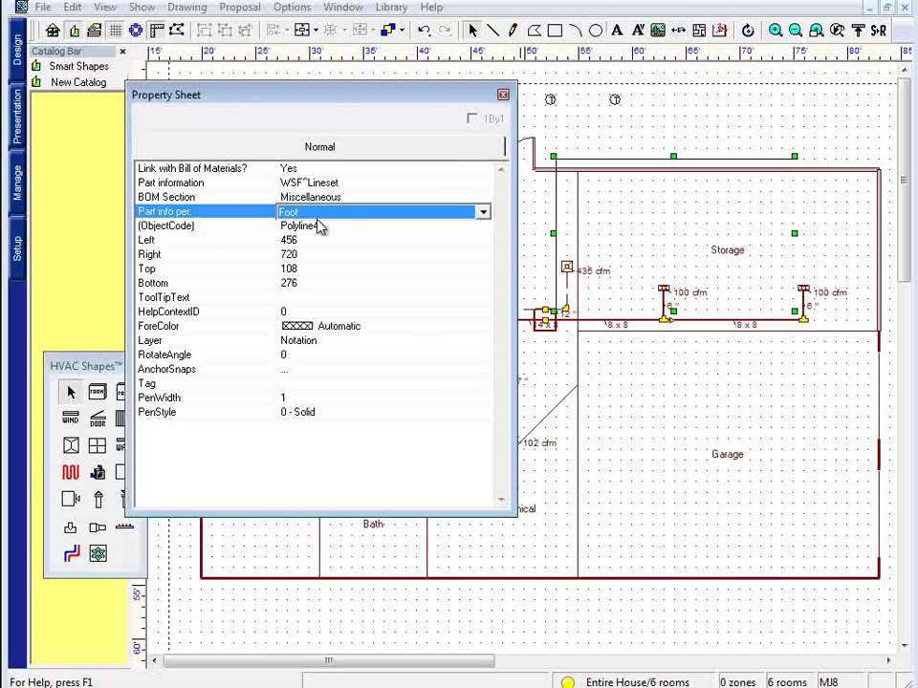
{"action": "left_click", "coordinate": [503, 94]}
{"action": "left_click", "coordinate": [686, 143]}
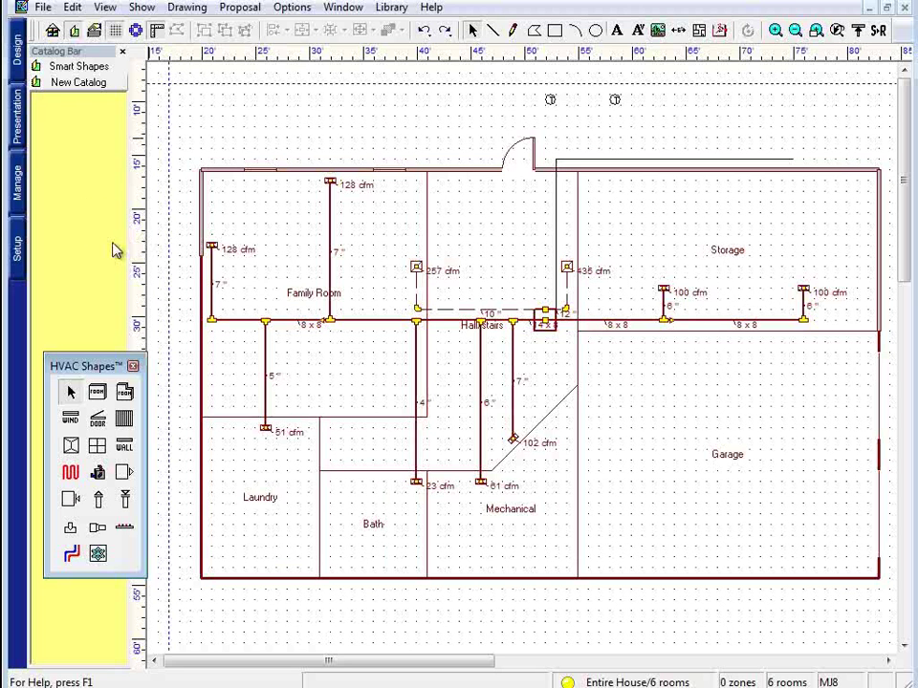
Toggle the Catalog Bar off and on and try to create a new catalog from it.
{"action": "left_click", "coordinate": [551, 99]}
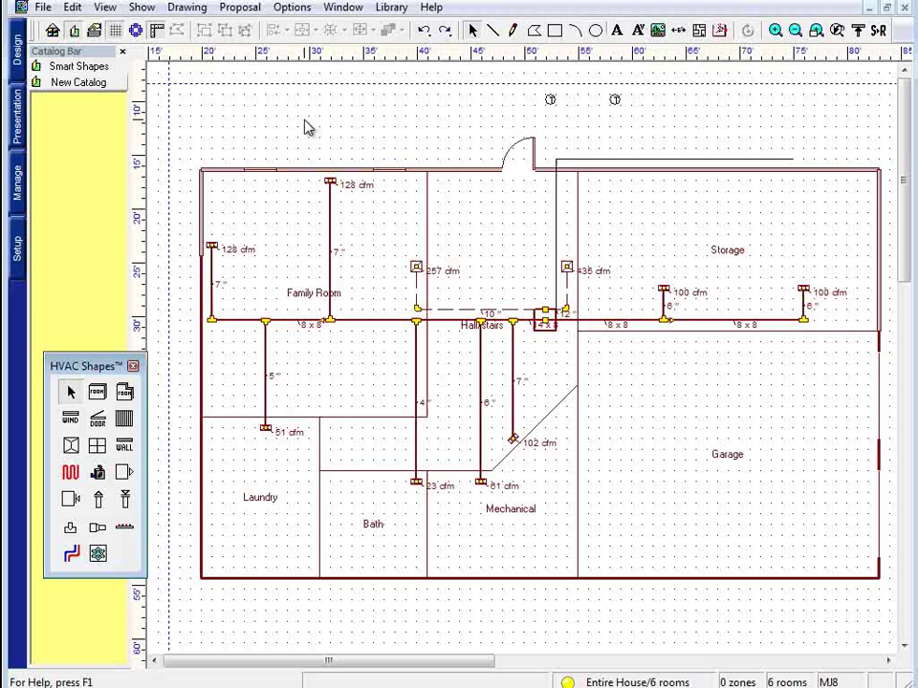
{"action": "left_click", "coordinate": [75, 33]}
{"action": "left_click", "coordinate": [75, 33]}
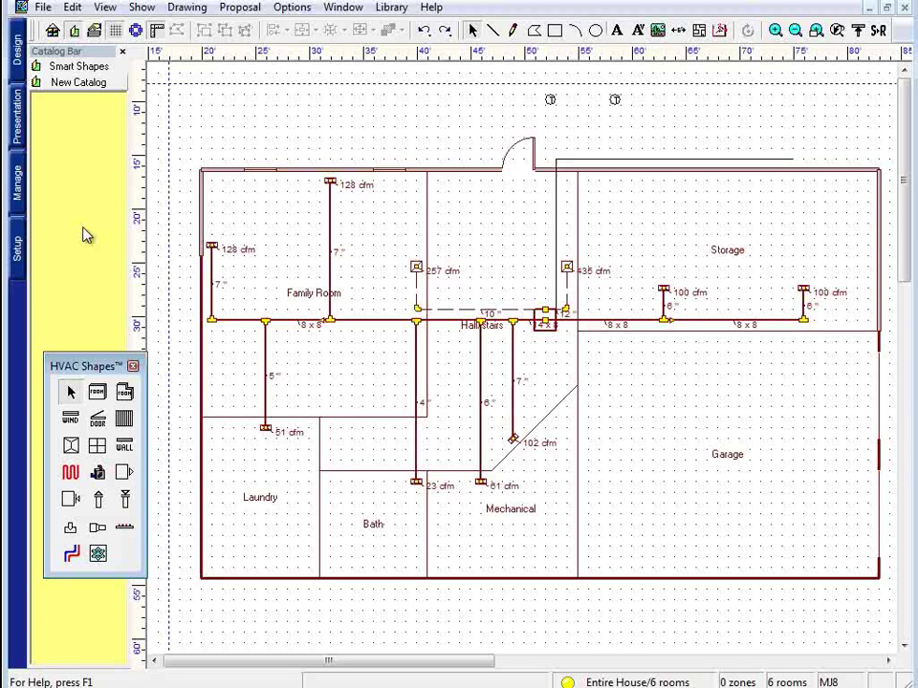
{"action": "right_click", "coordinate": [81, 122]}
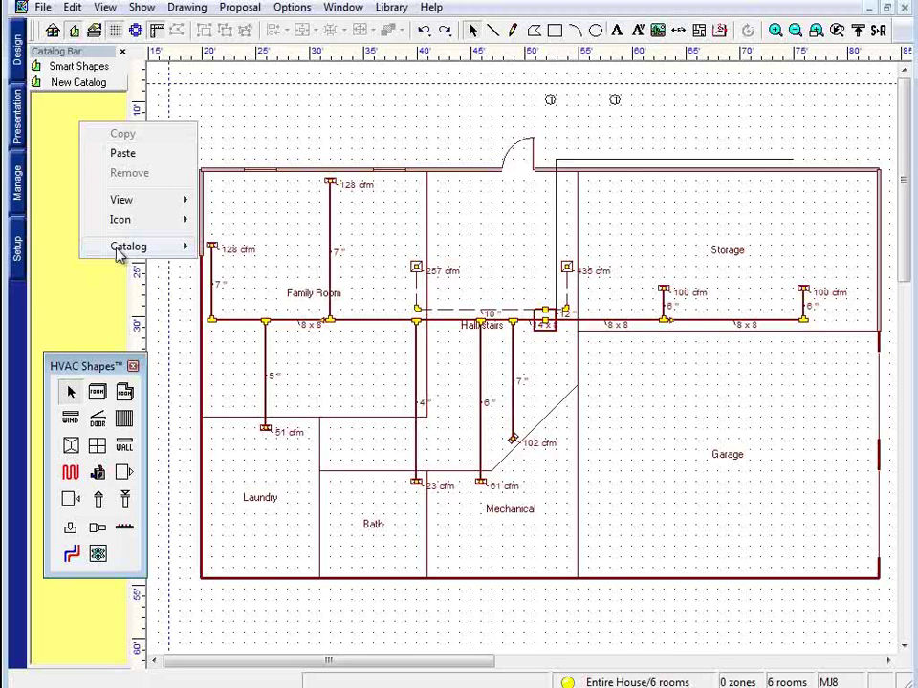
{"action": "mouse_move", "coordinate": [120, 253]}
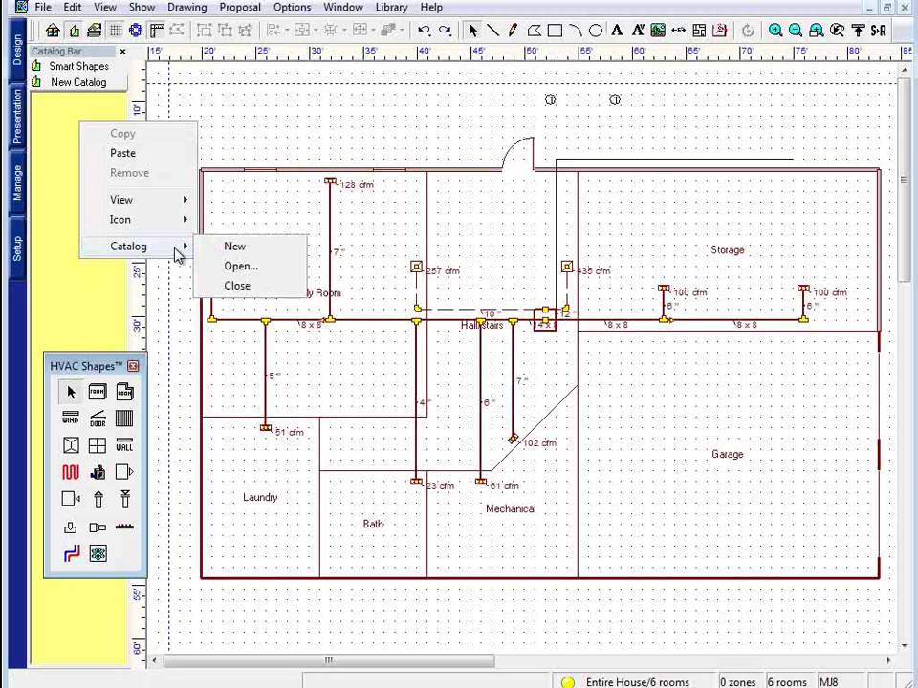
{"action": "left_click", "coordinate": [261, 252]}
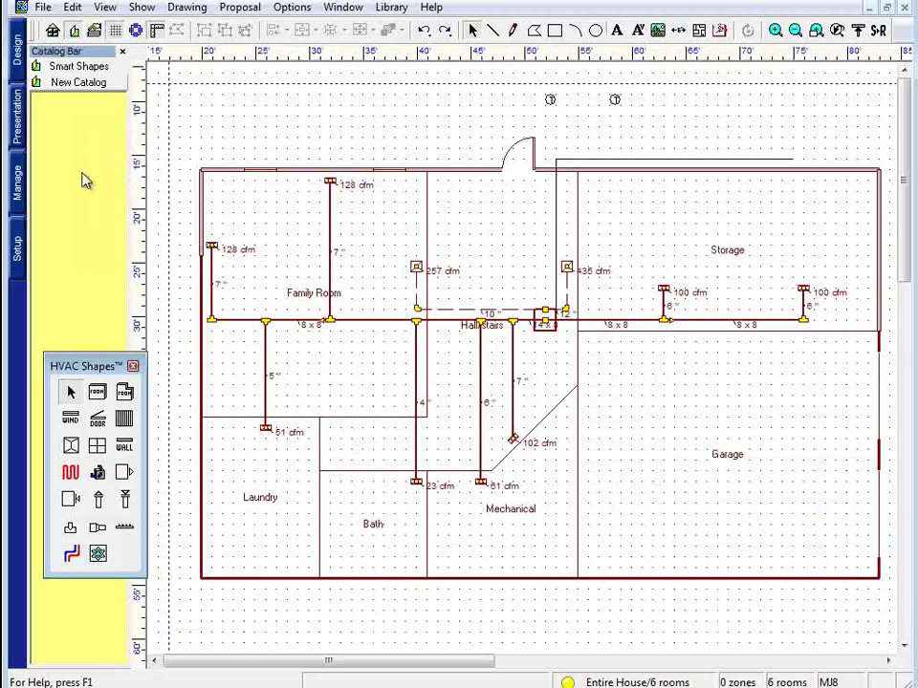
Copy the left of the two thermostat symbols above the floor plan and paste it into the new catalog.
{"action": "left_click", "coordinate": [550, 100]}
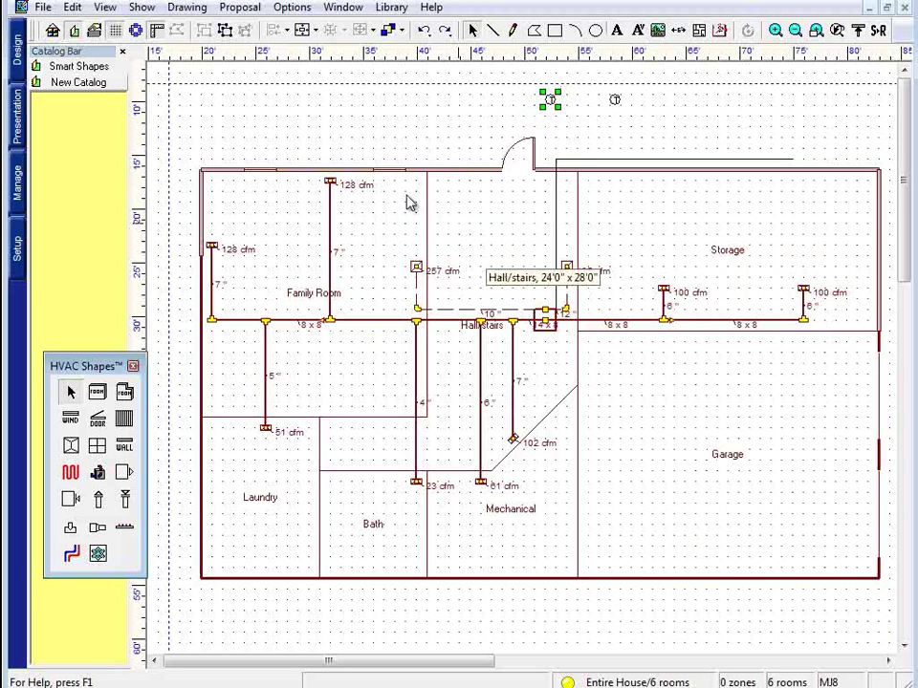
{"action": "left_click", "coordinate": [72, 7]}
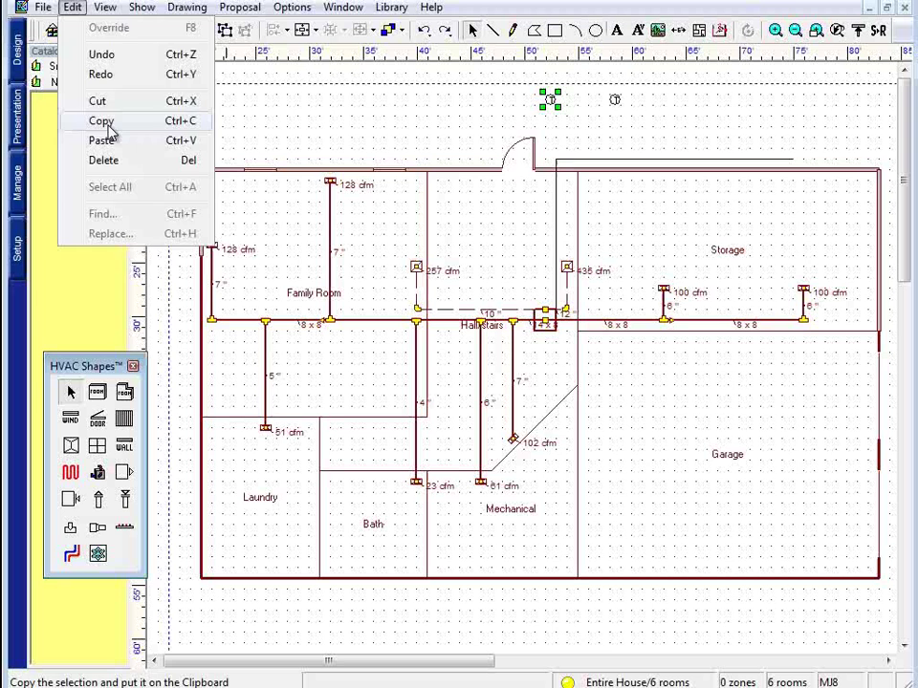
{"action": "left_click", "coordinate": [109, 124]}
{"action": "right_click", "coordinate": [57, 143]}
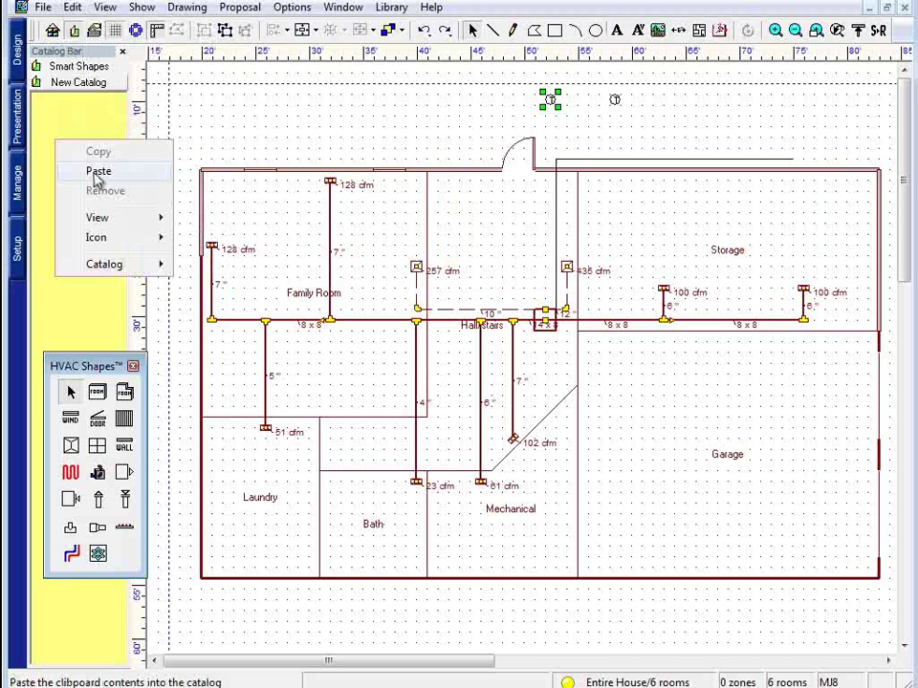
{"action": "left_click", "coordinate": [95, 179]}
{"action": "right_click", "coordinate": [60, 122]}
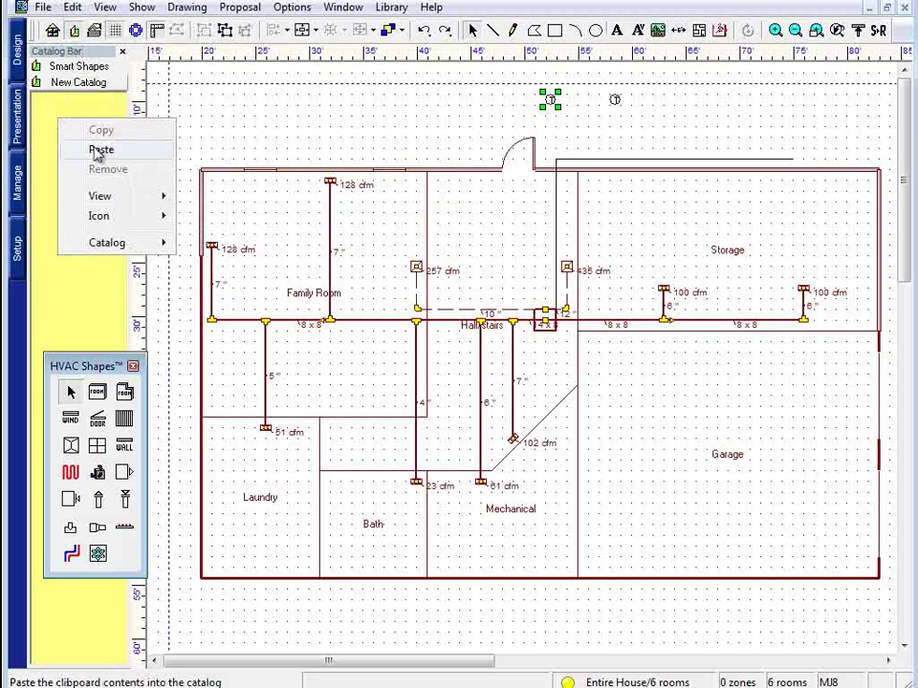
{"action": "left_click", "coordinate": [100, 150]}
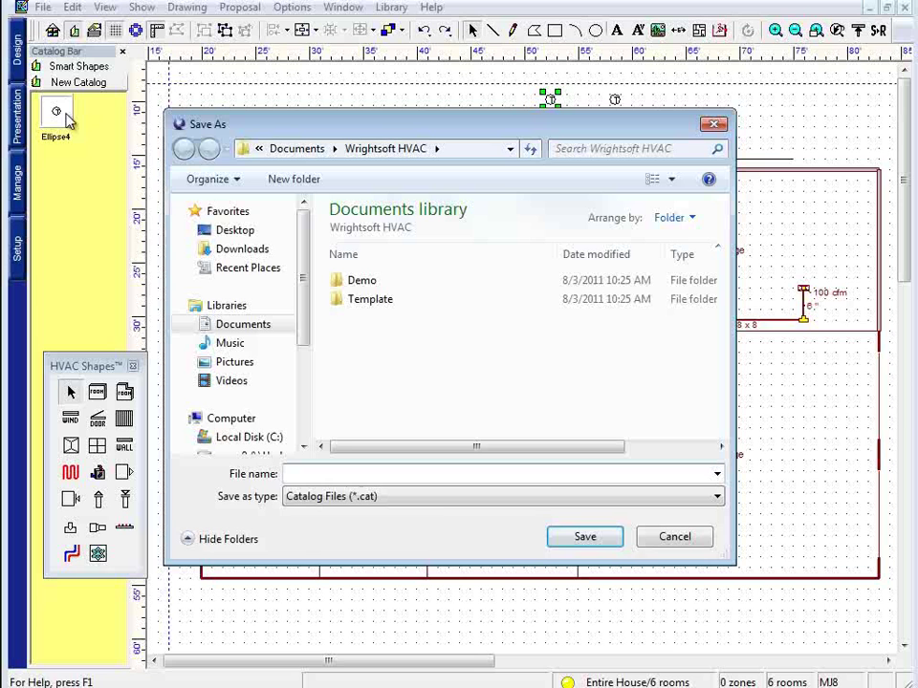
Save the new catalog as a catalog file named Controls in the Wrightsoft HVAC folder.
{"action": "left_click_drag", "start_coordinate": [383, 132], "coordinate": [369, 95]}
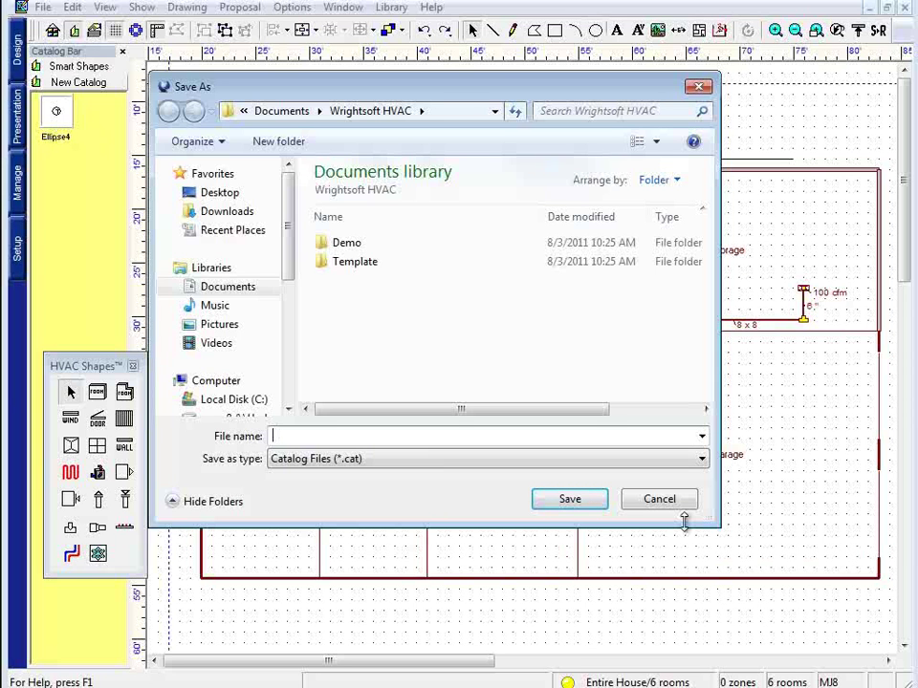
{"action": "type", "text": "Thermostats"}
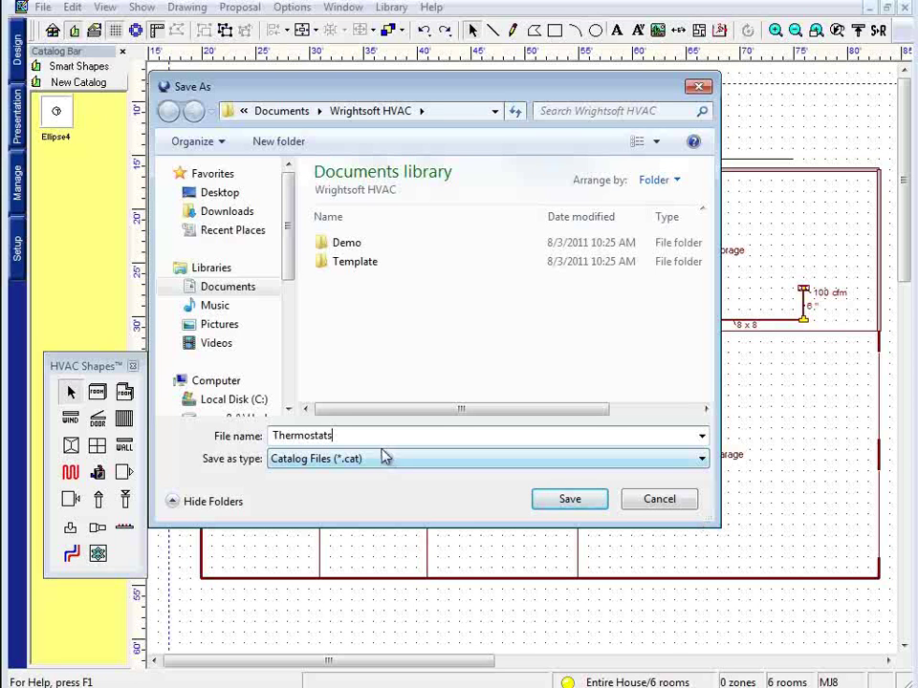
{"action": "left_click_drag", "start_coordinate": [334, 436], "coordinate": [213, 436]}
{"action": "type", "text": "Controls"}
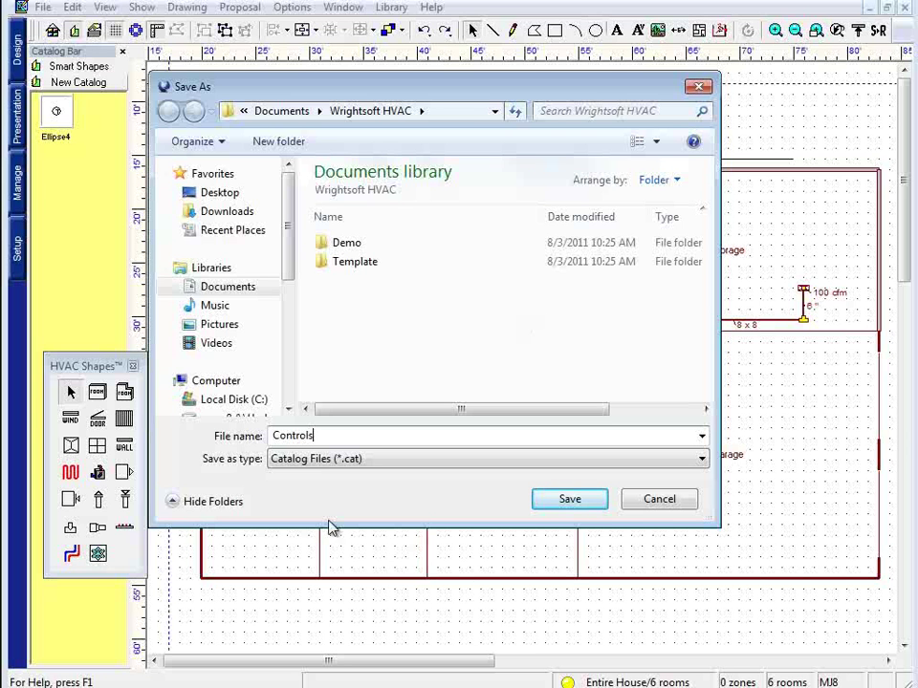
{"action": "left_click", "coordinate": [597, 507]}
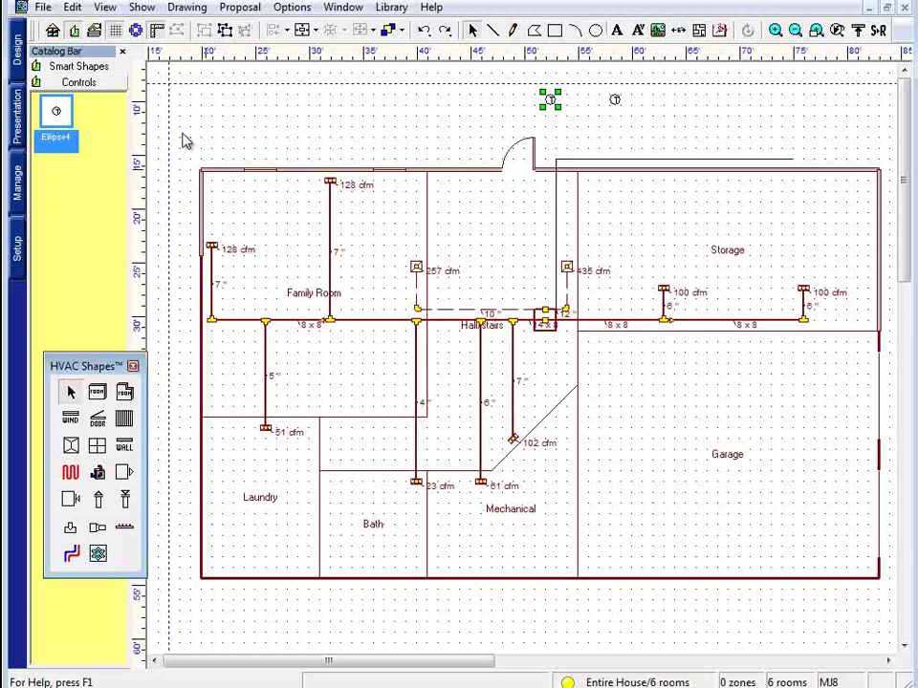
Rename the thermostat item in the Controls catalog to TSTAT1.
{"action": "left_click", "coordinate": [51, 139]}
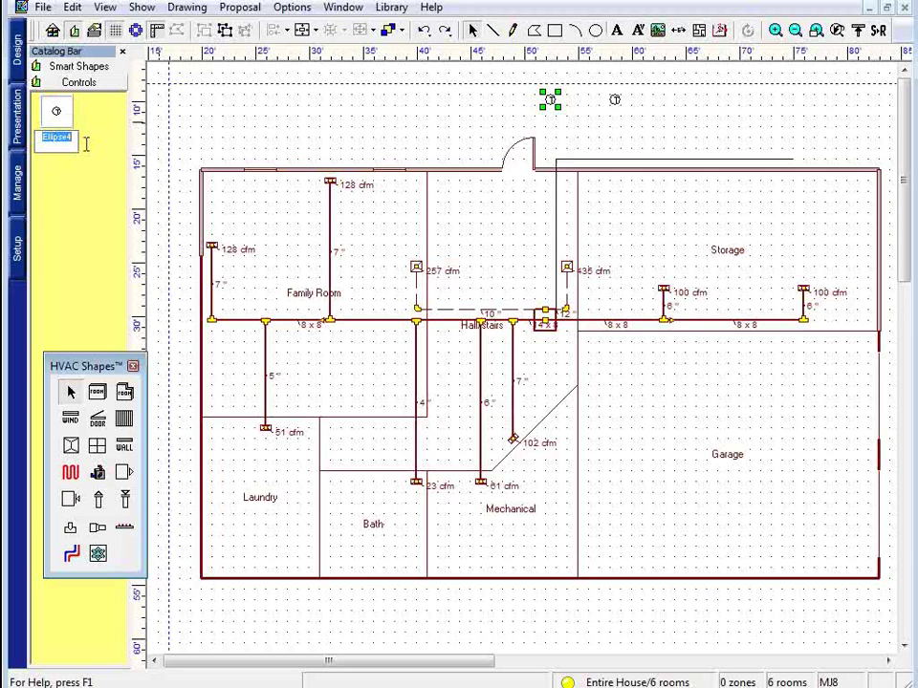
{"action": "left_click", "coordinate": [53, 107]}
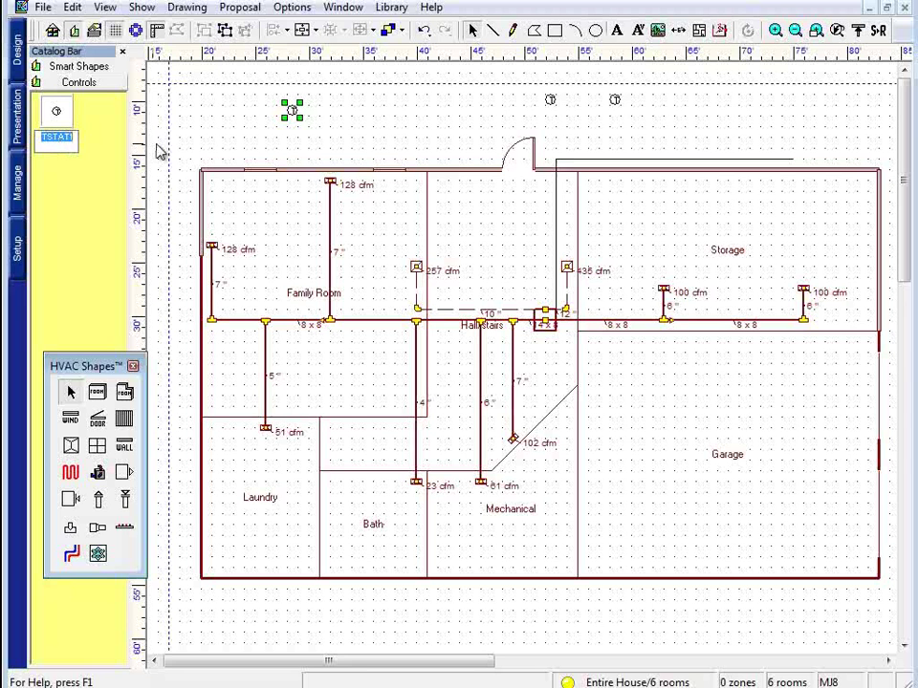
{"action": "left_click", "coordinate": [168, 86]}
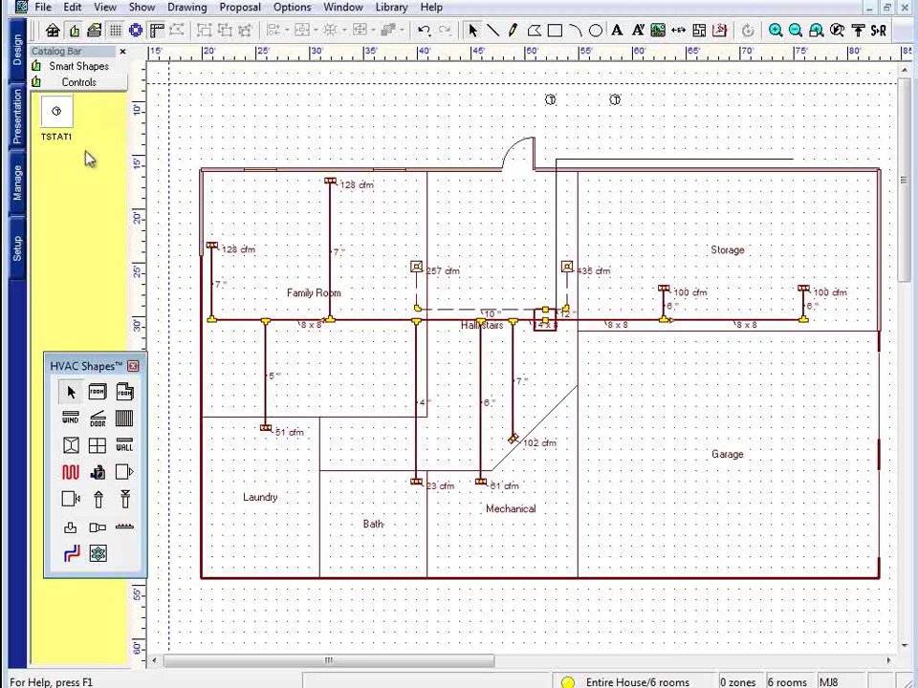
Look at the existing catalog files available to open in the Data folder, without opening any.
{"action": "right_click", "coordinate": [86, 158]}
{"action": "mouse_move", "coordinate": [129, 276]}
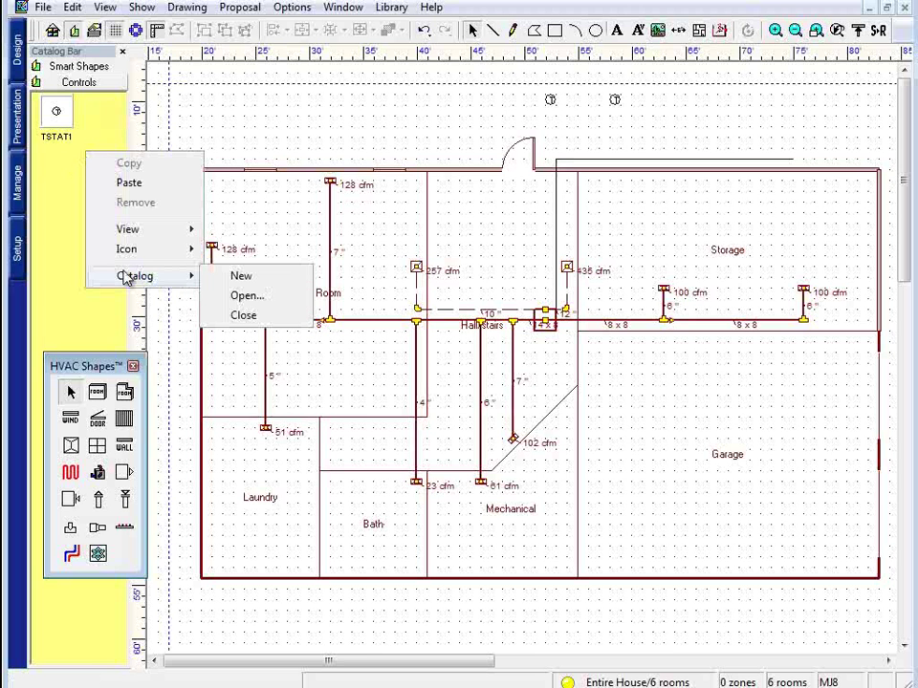
{"action": "left_click", "coordinate": [247, 298]}
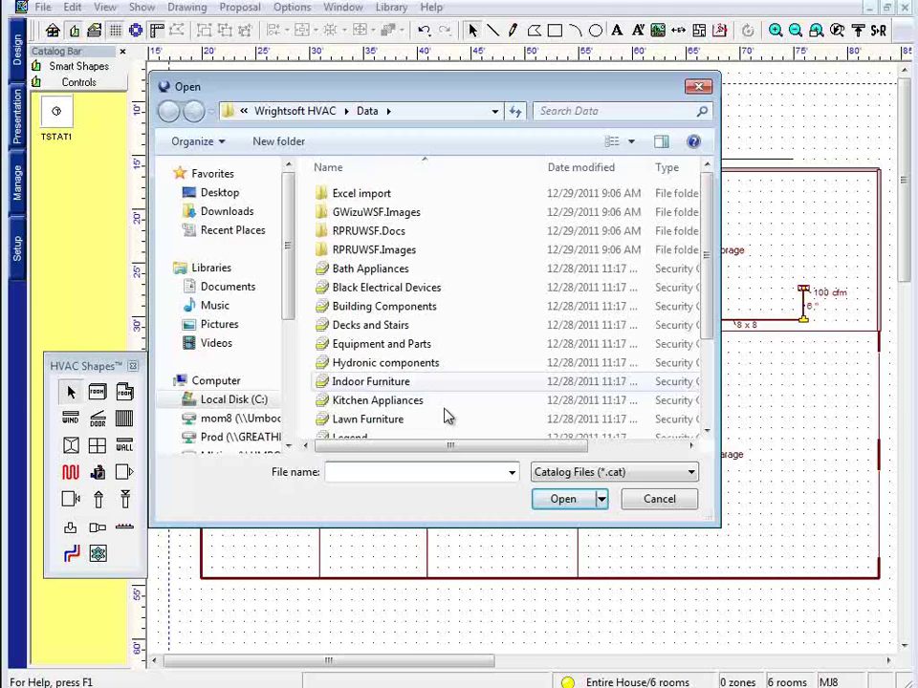
{"action": "key", "text": "Escape"}
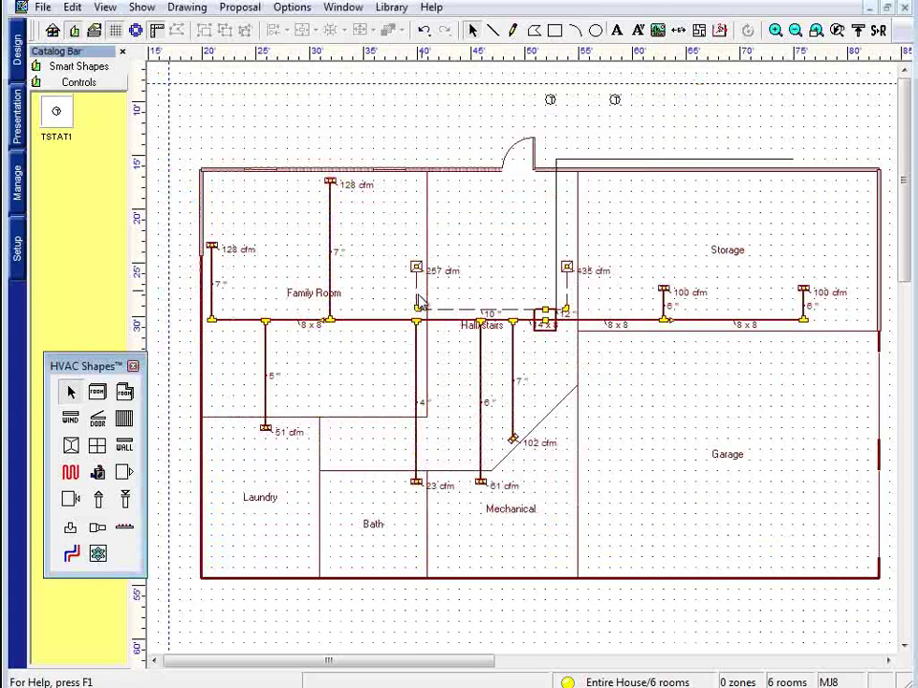
{"action": "mouse_move", "coordinate": [334, 338]}
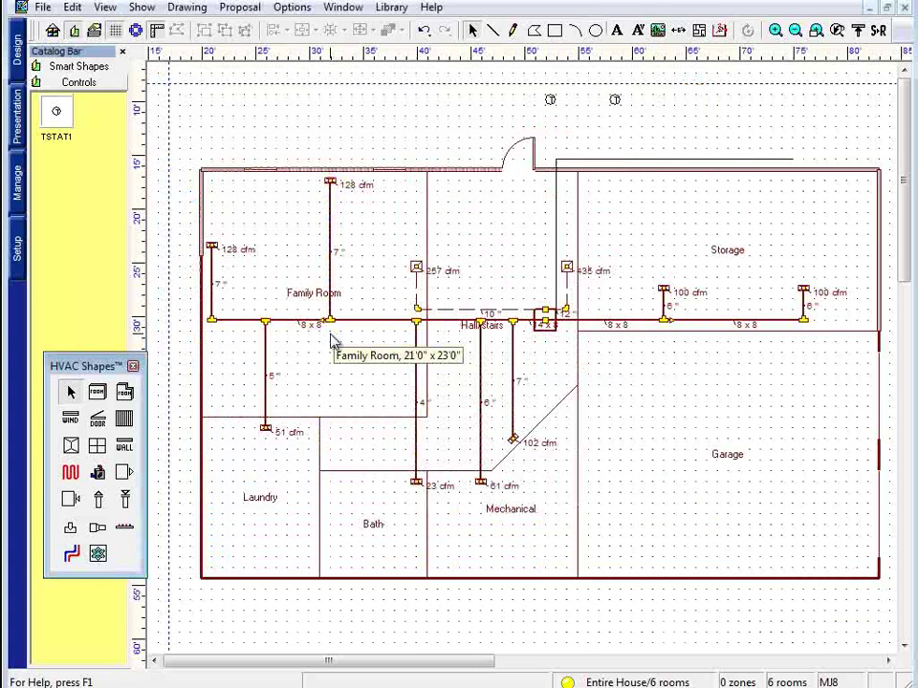